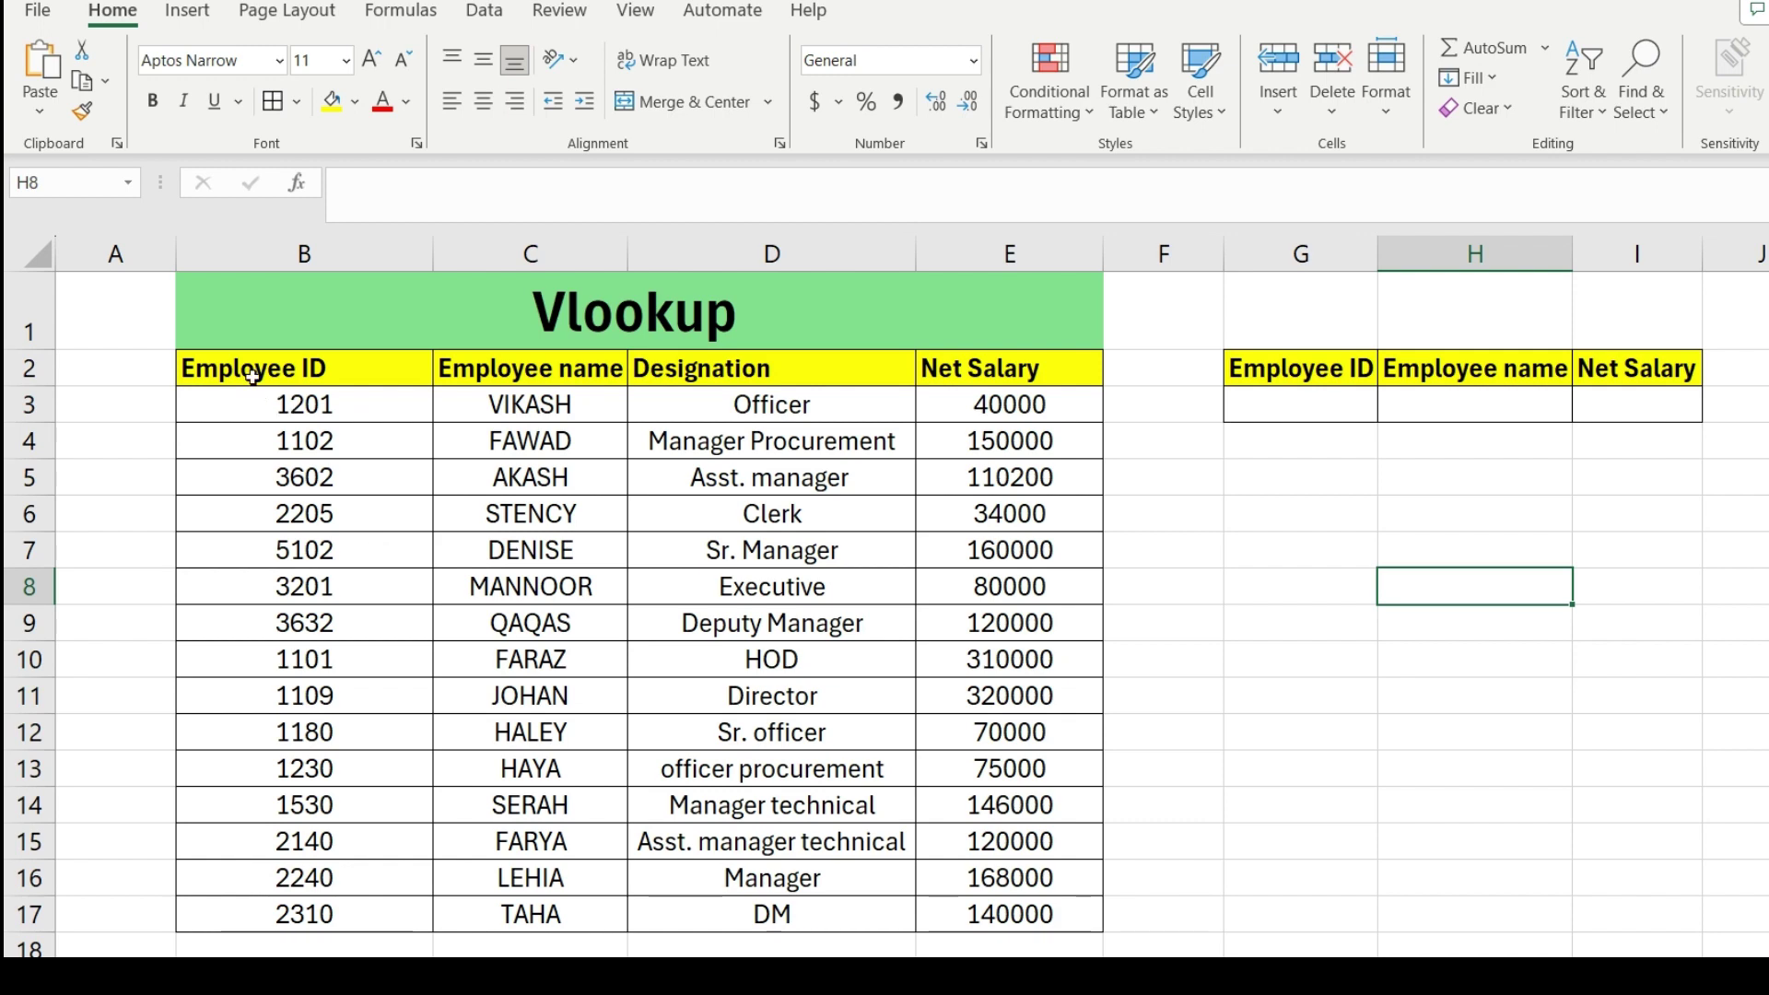
Review the employee table in B2:E17 and the small lookup table in G2:I3
drag(253, 377, 1011, 914)
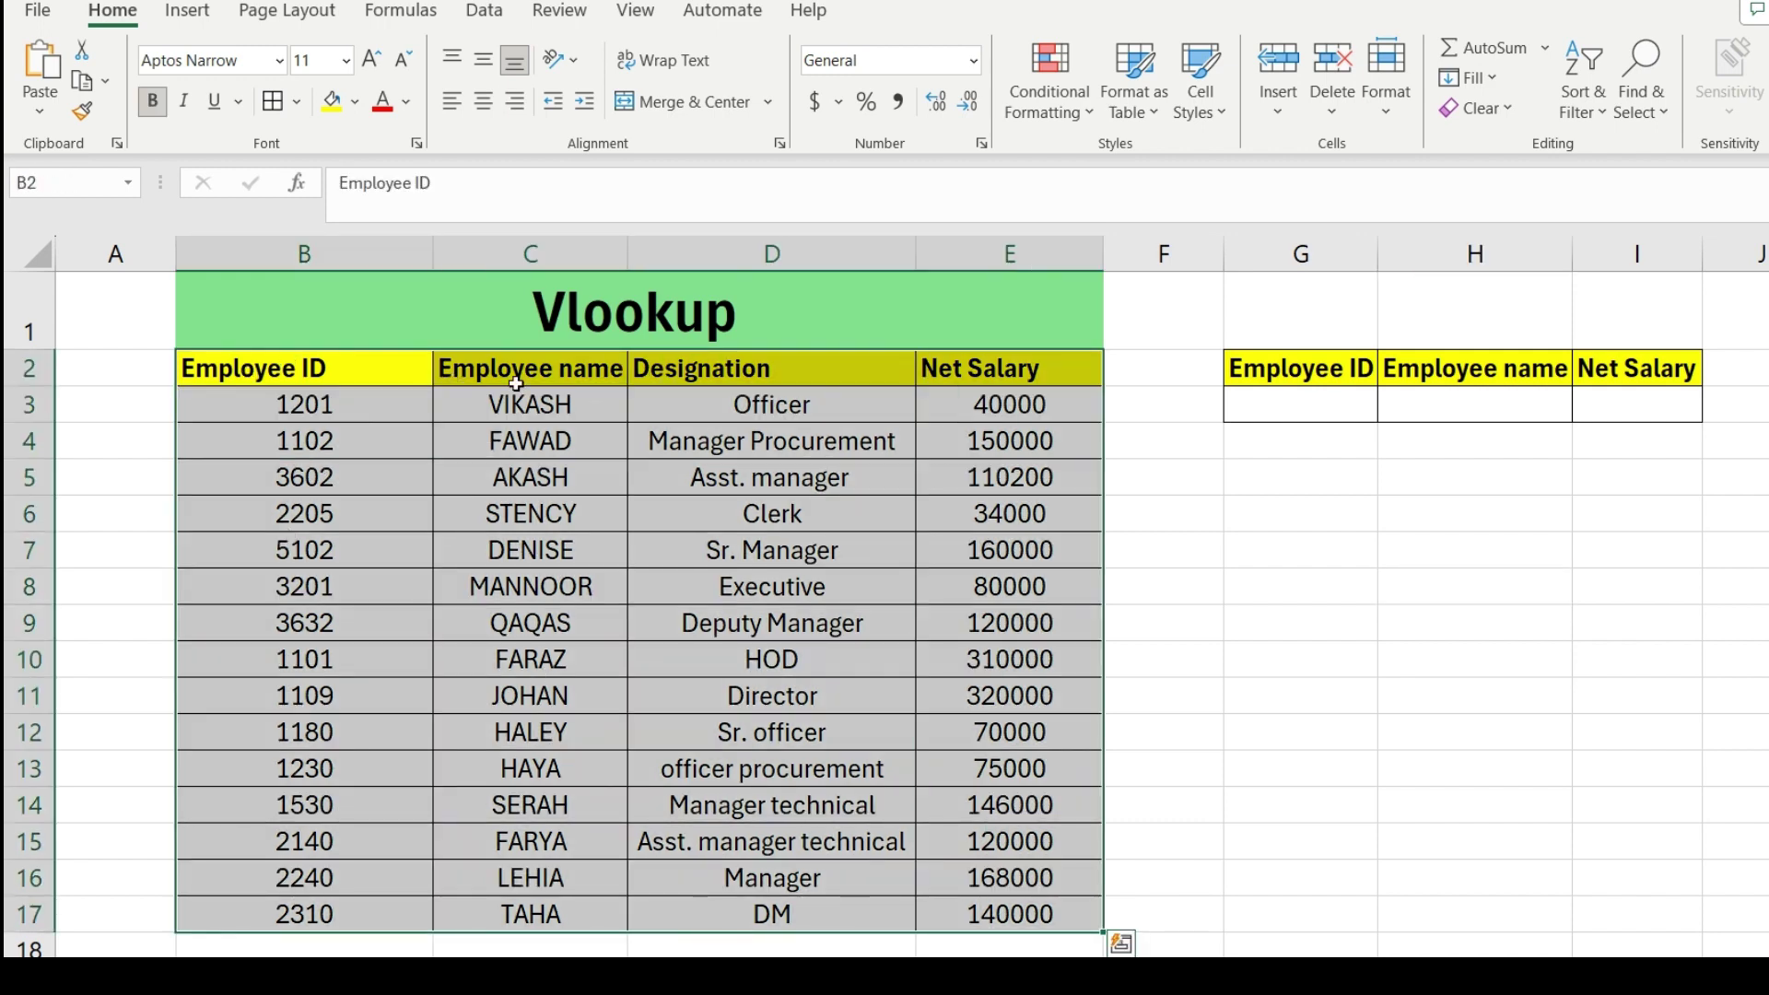
click(889, 383)
drag(234, 364, 1005, 922)
click(1260, 337)
drag(1258, 378, 1604, 411)
click(1434, 473)
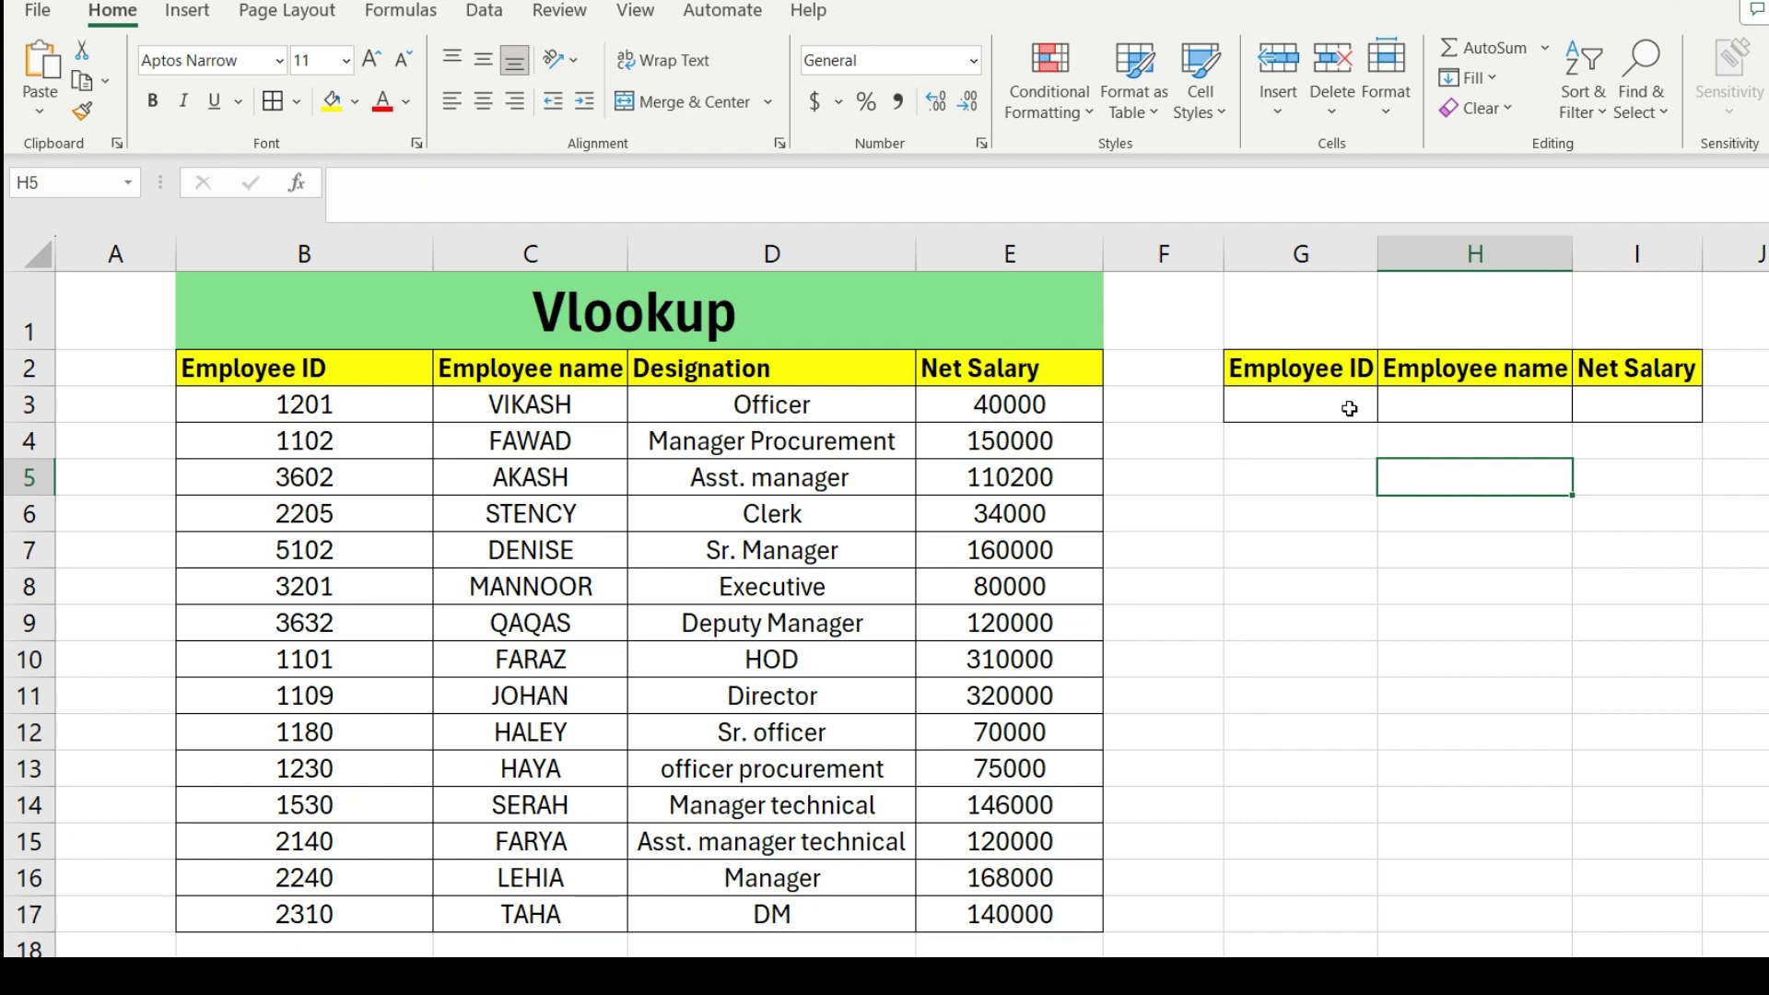
click(1284, 403)
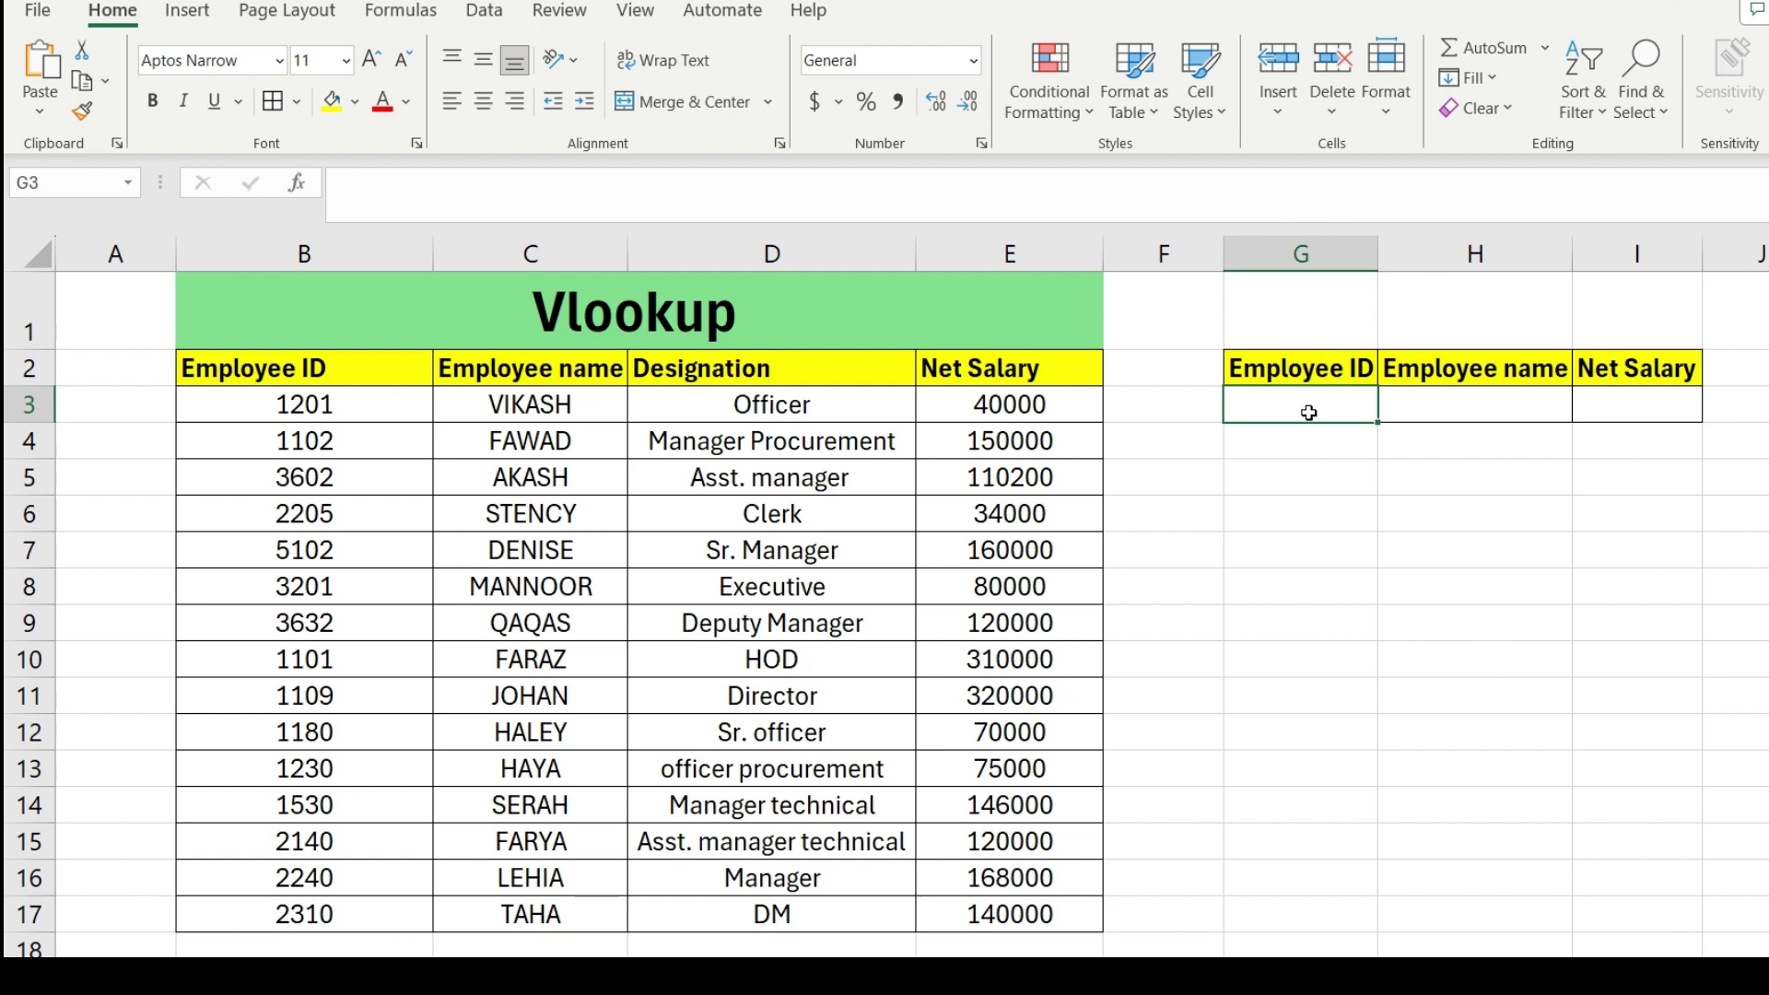
text(1201)
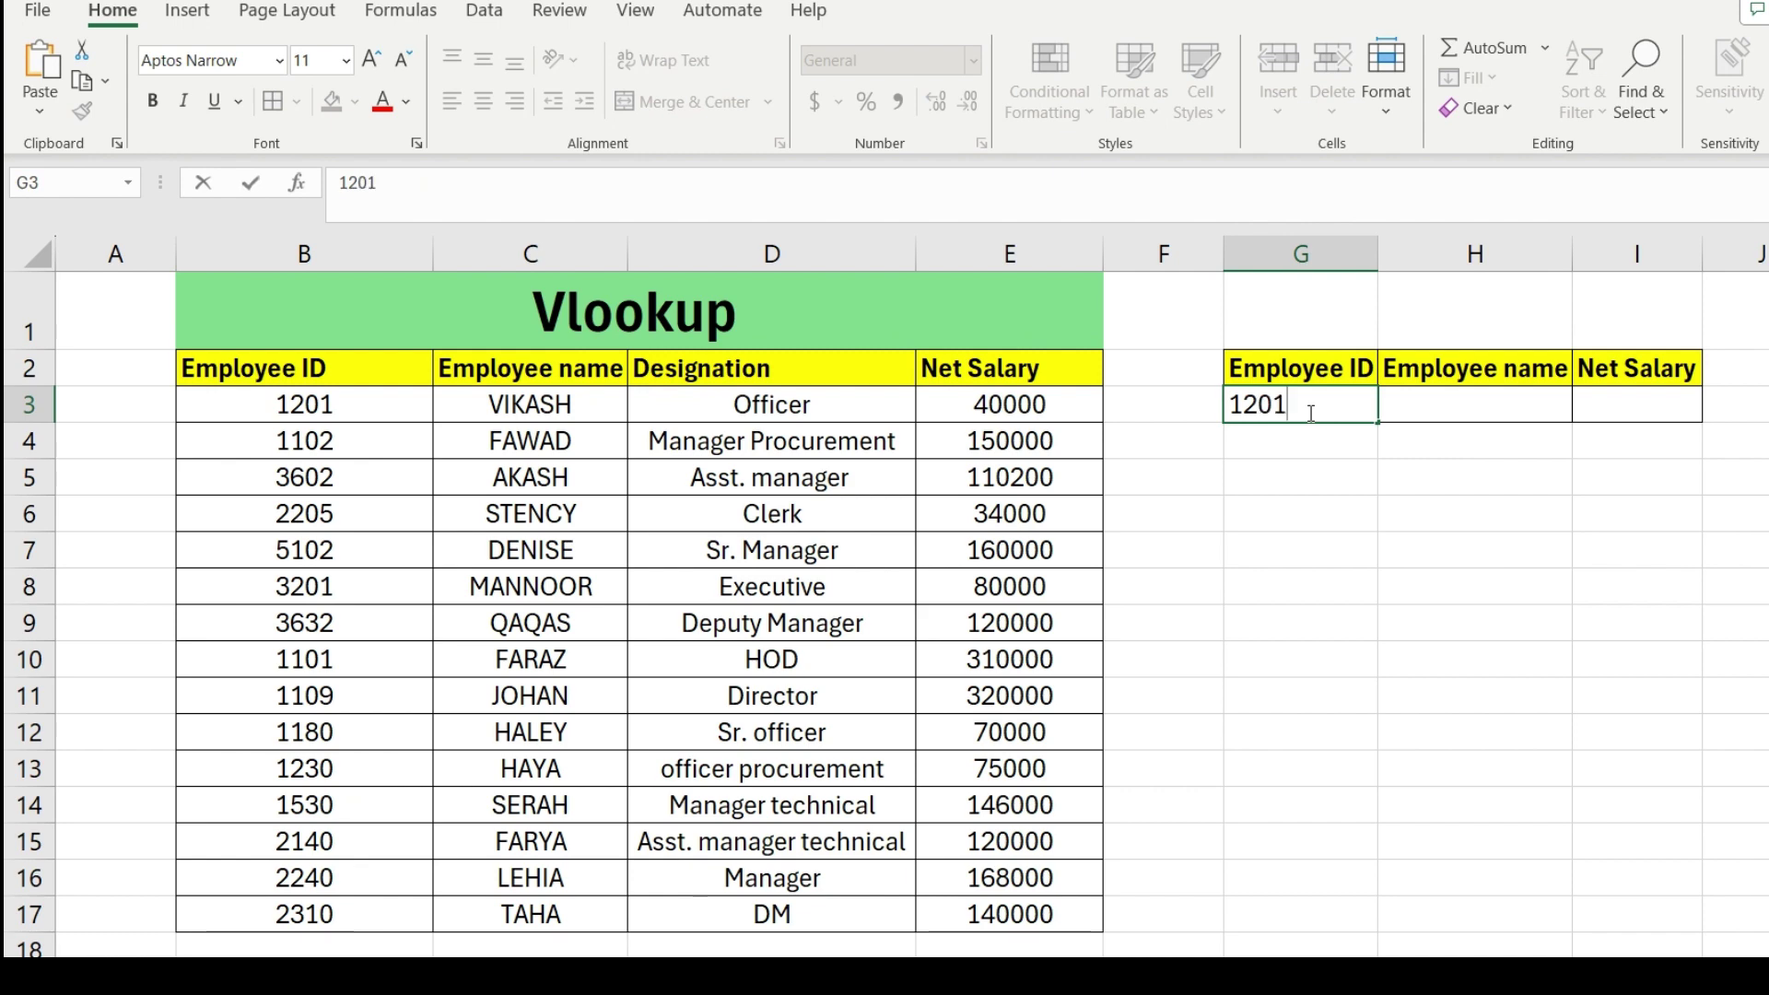
key(Return)
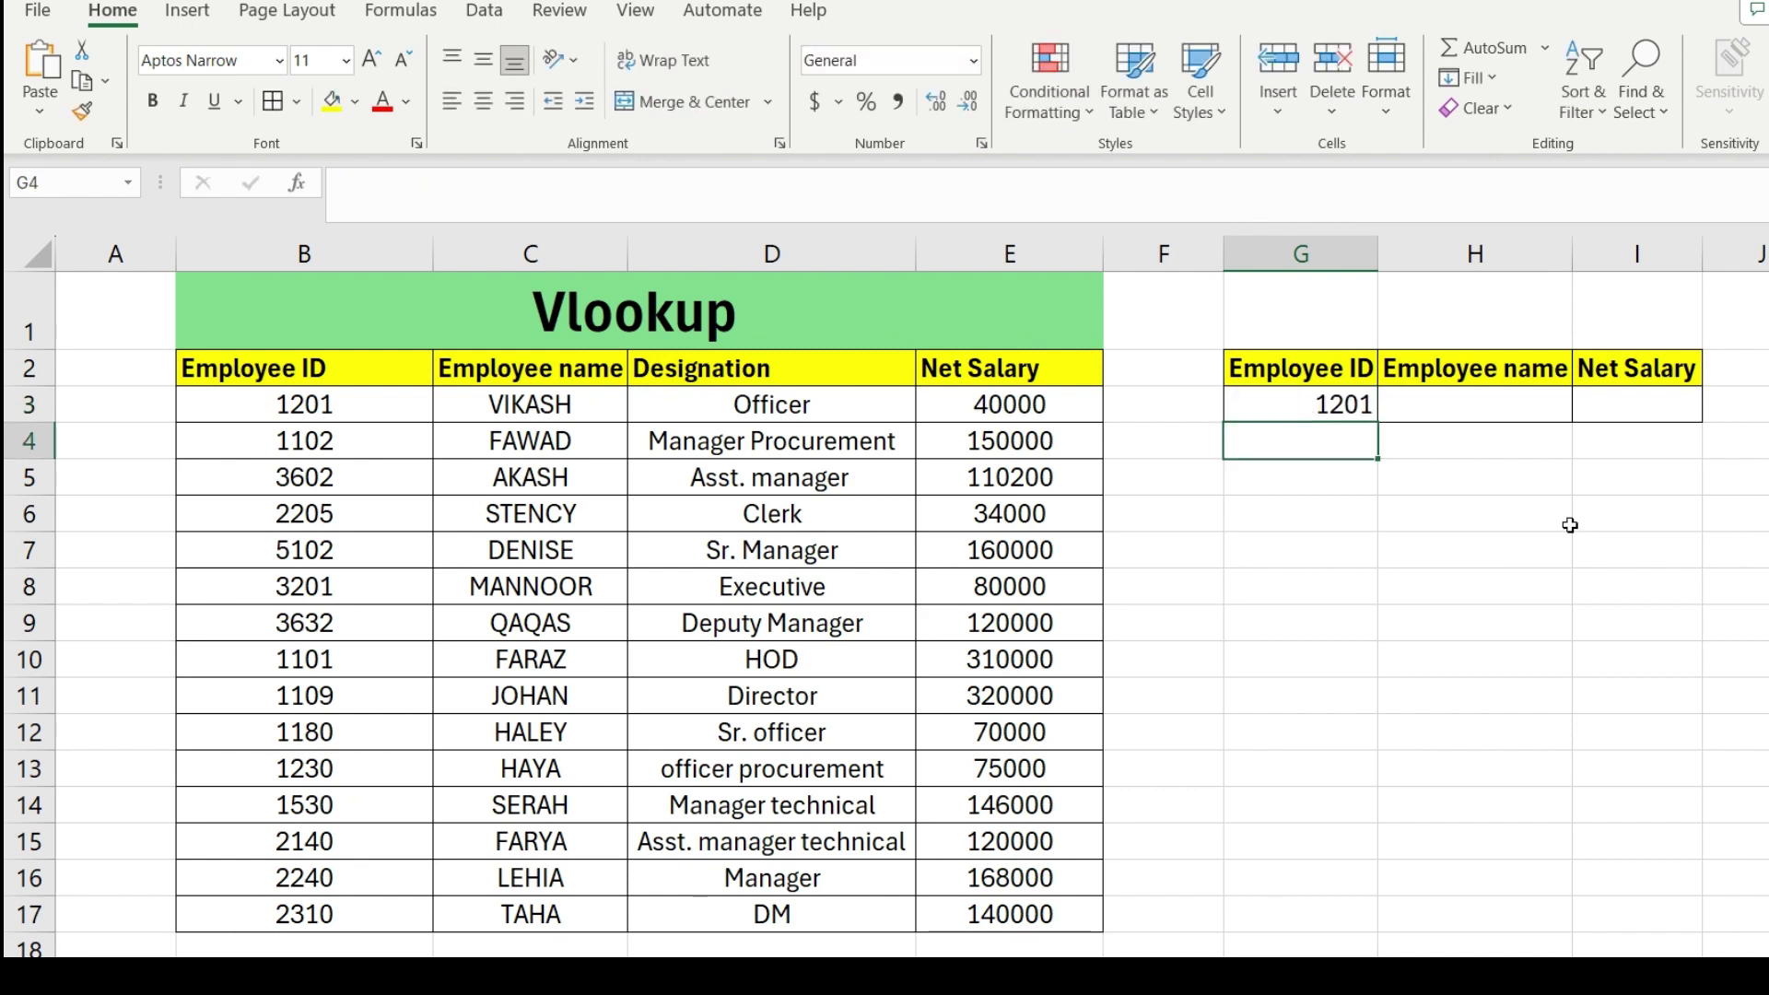
click(1324, 409)
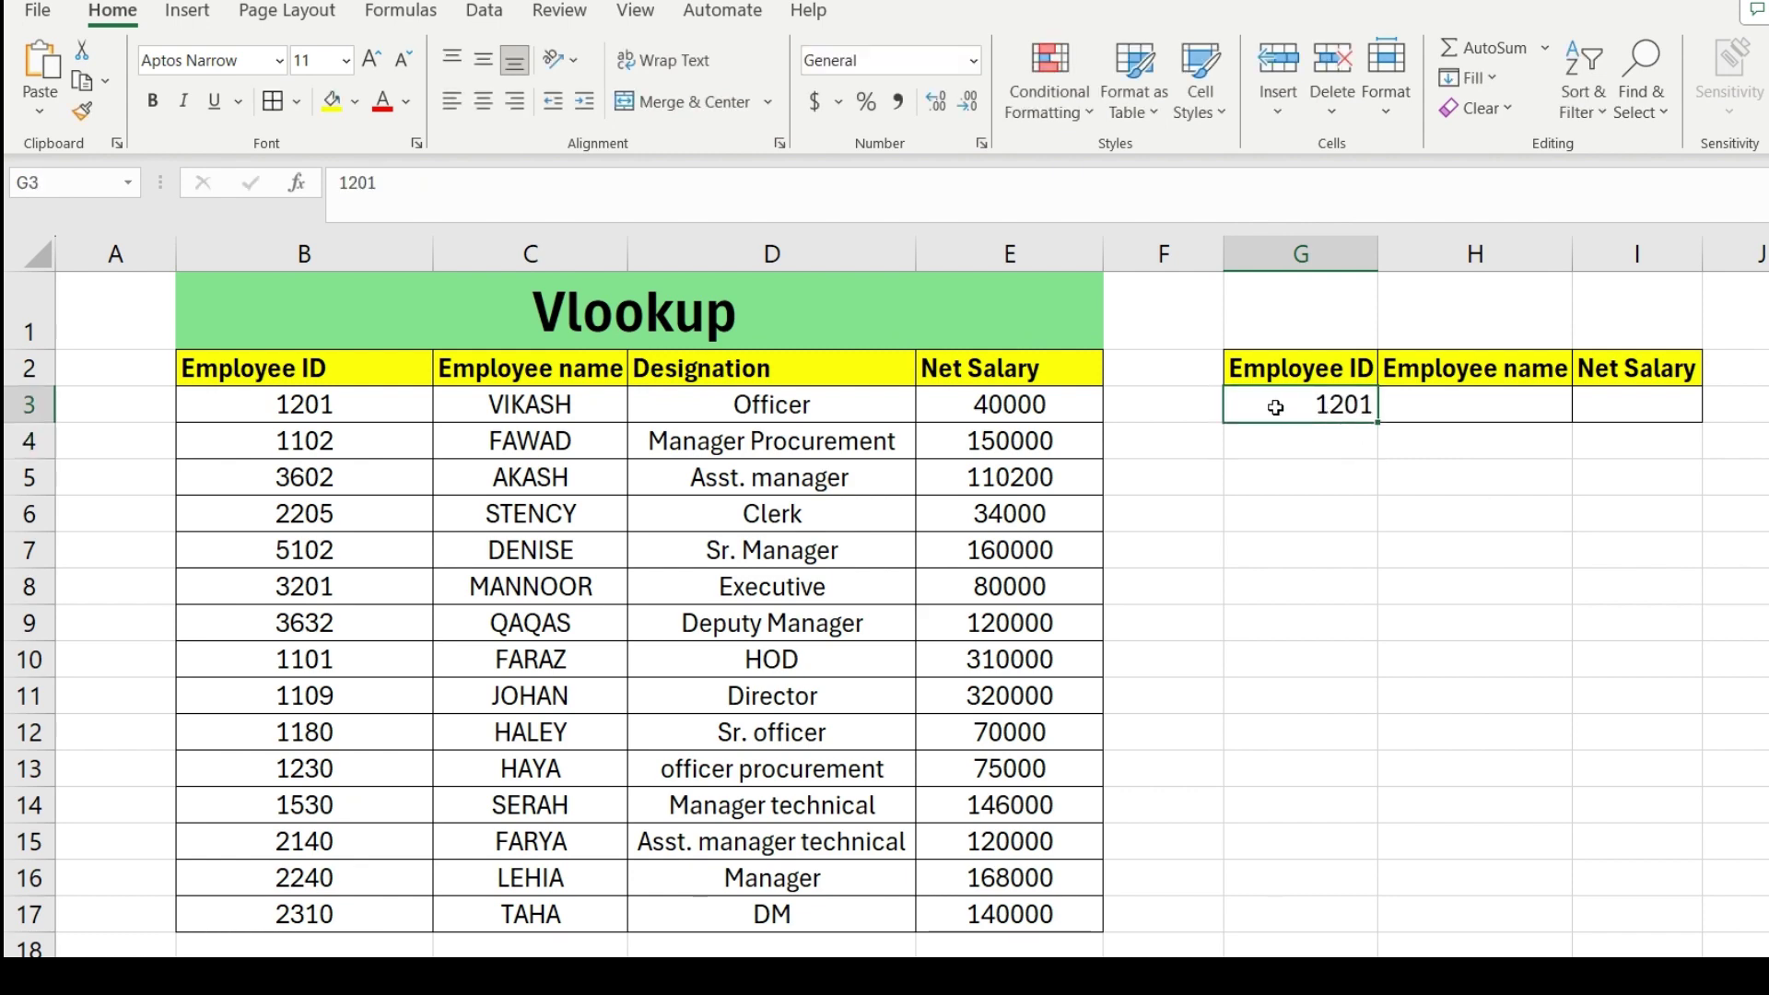
click(1455, 402)
click(1613, 408)
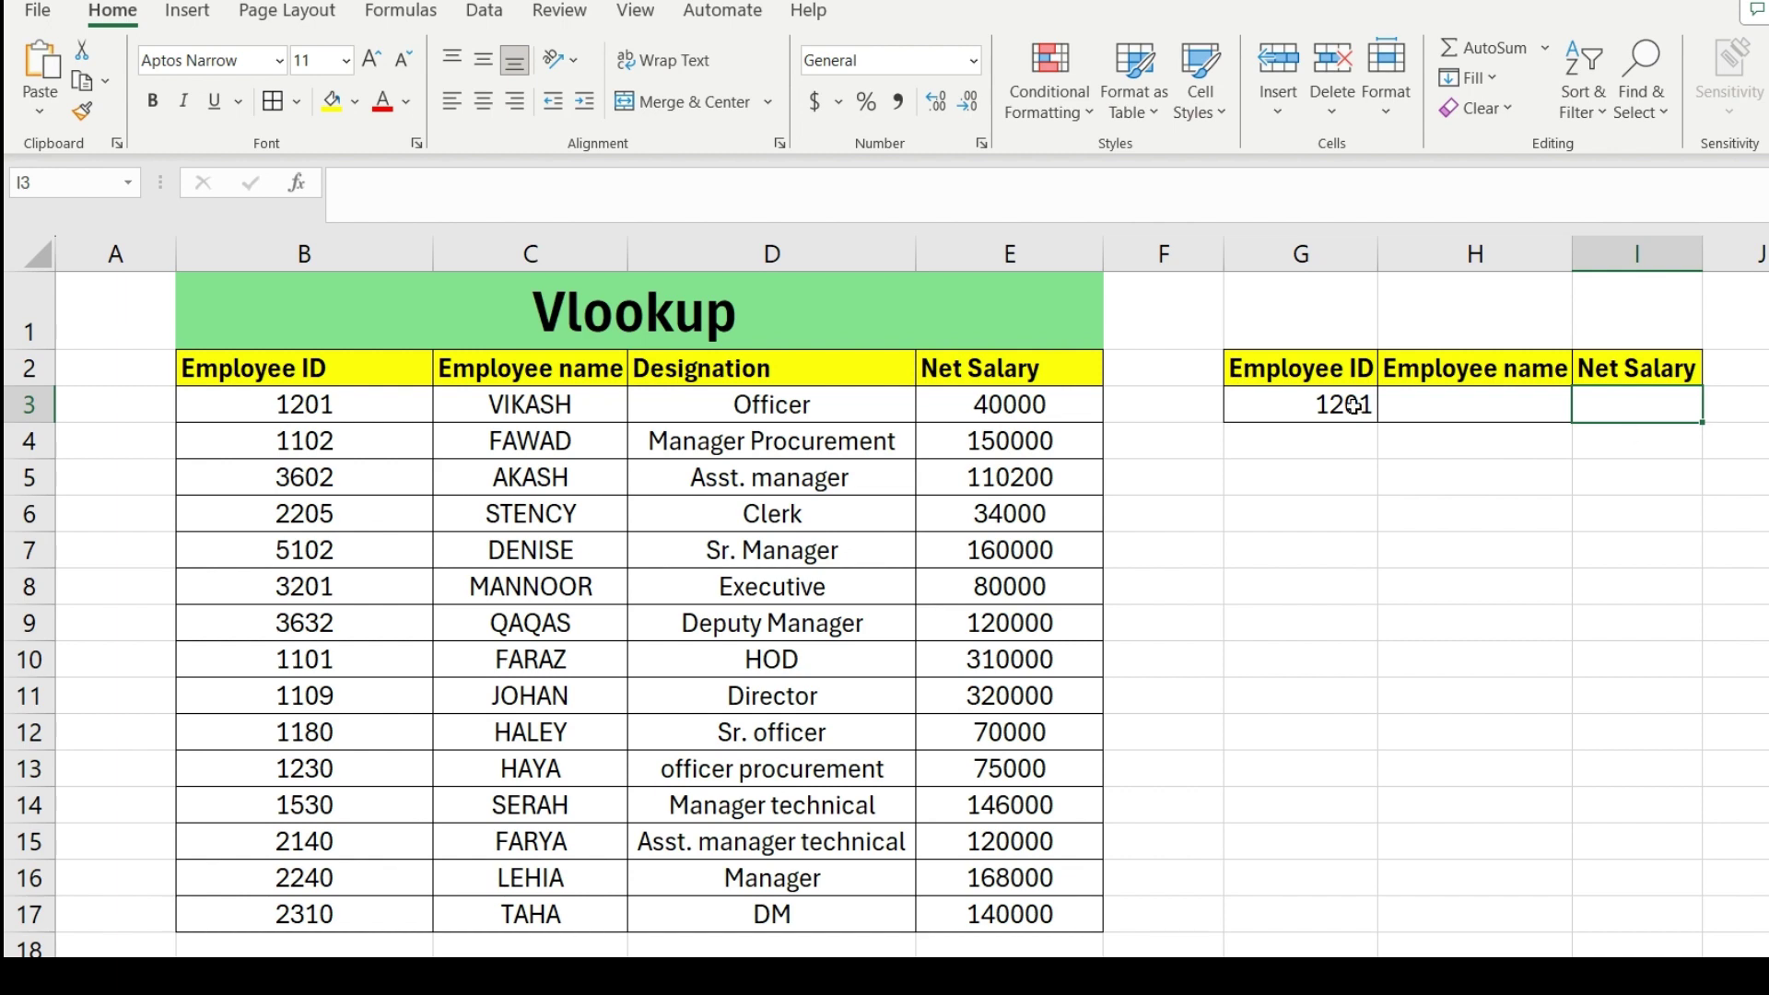
click(1303, 406)
key(BackSpace)
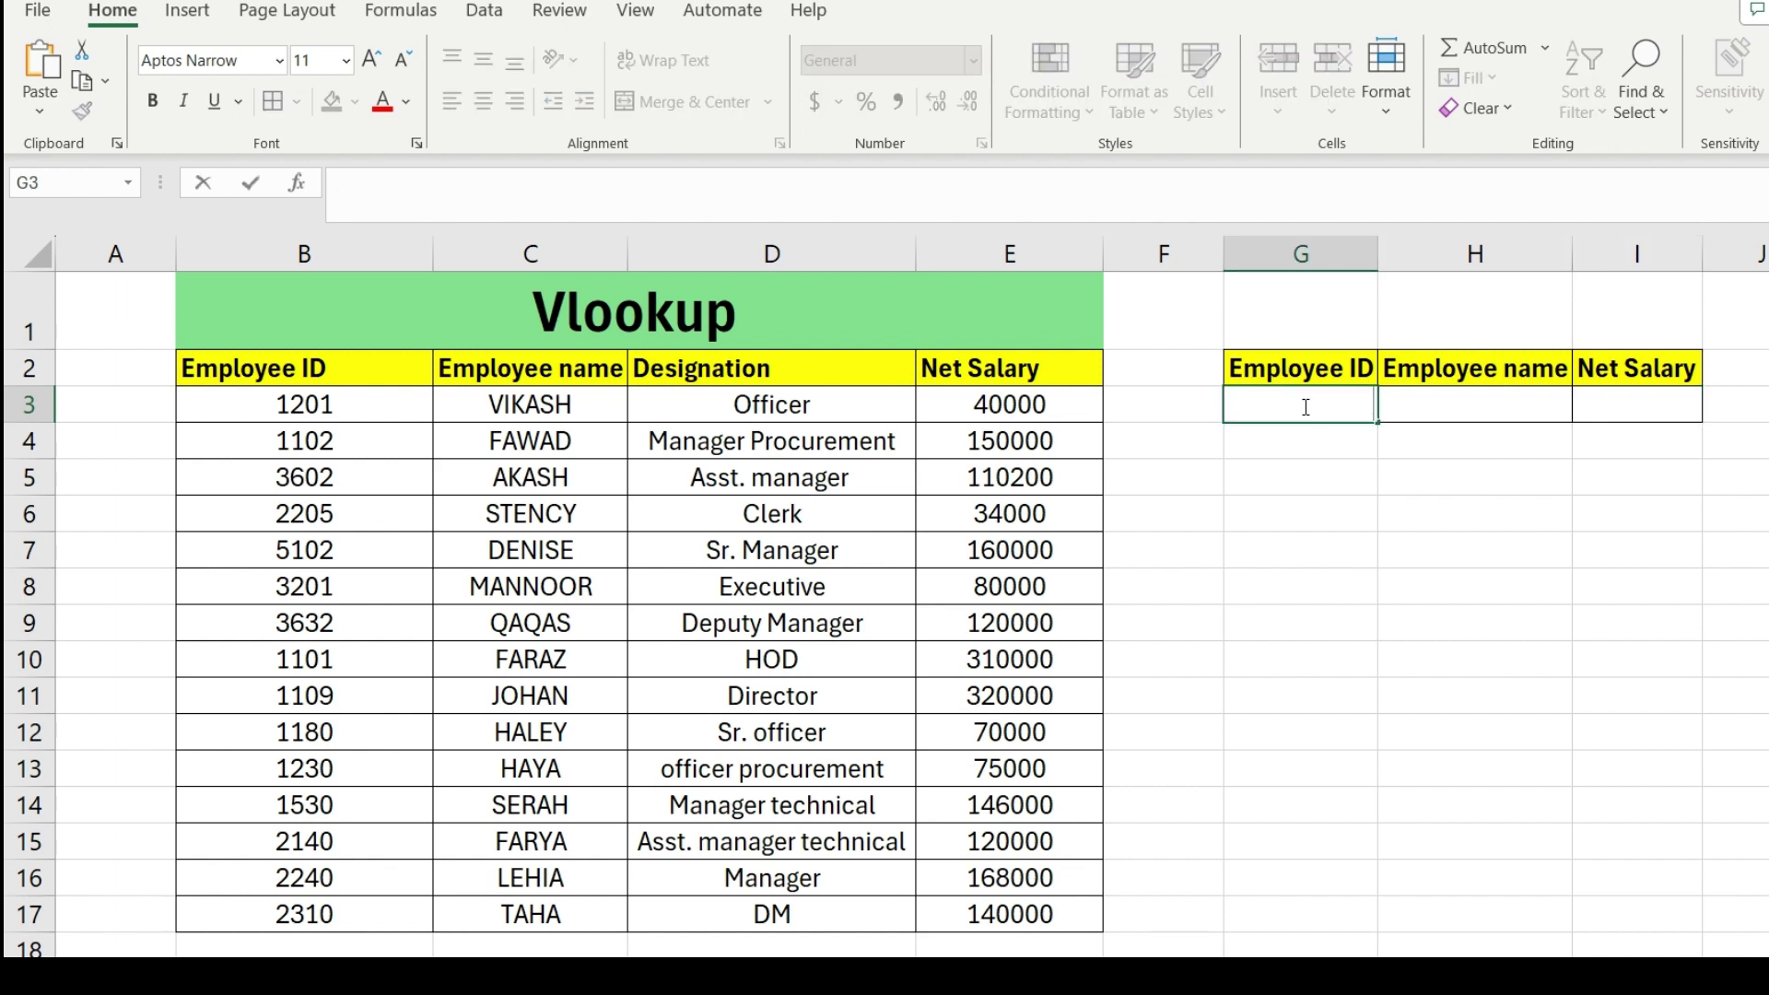
click(1452, 389)
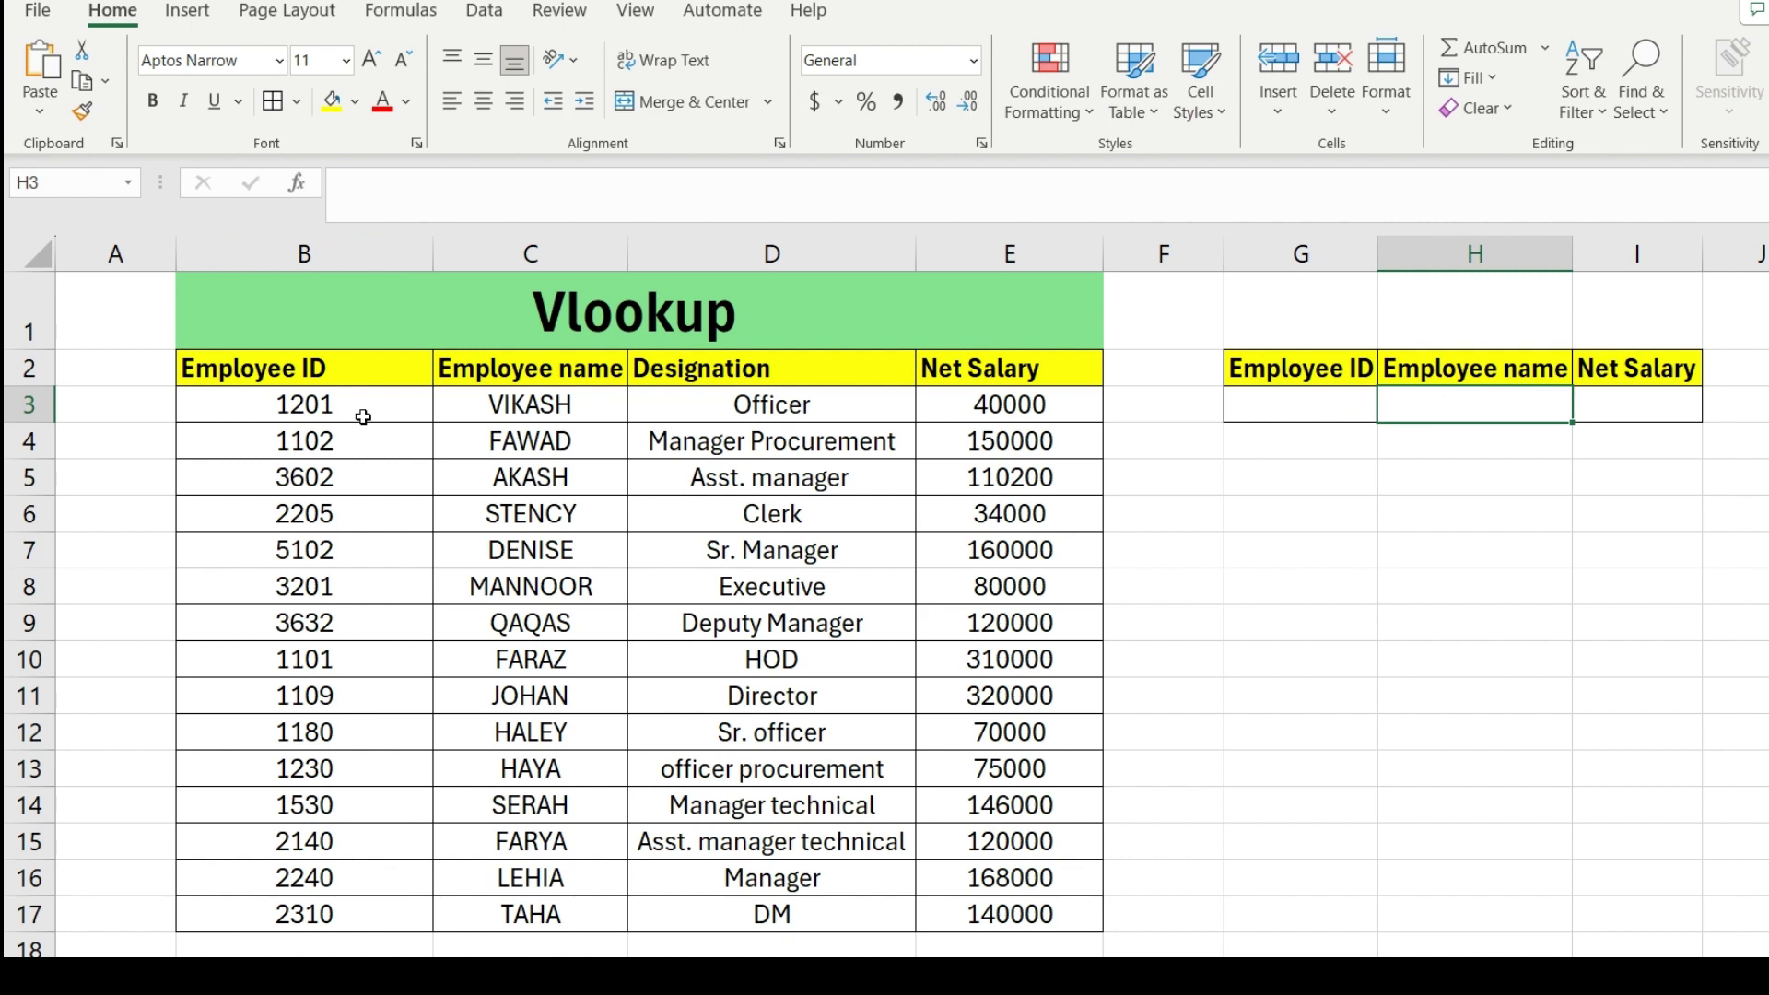
drag(353, 404, 347, 906)
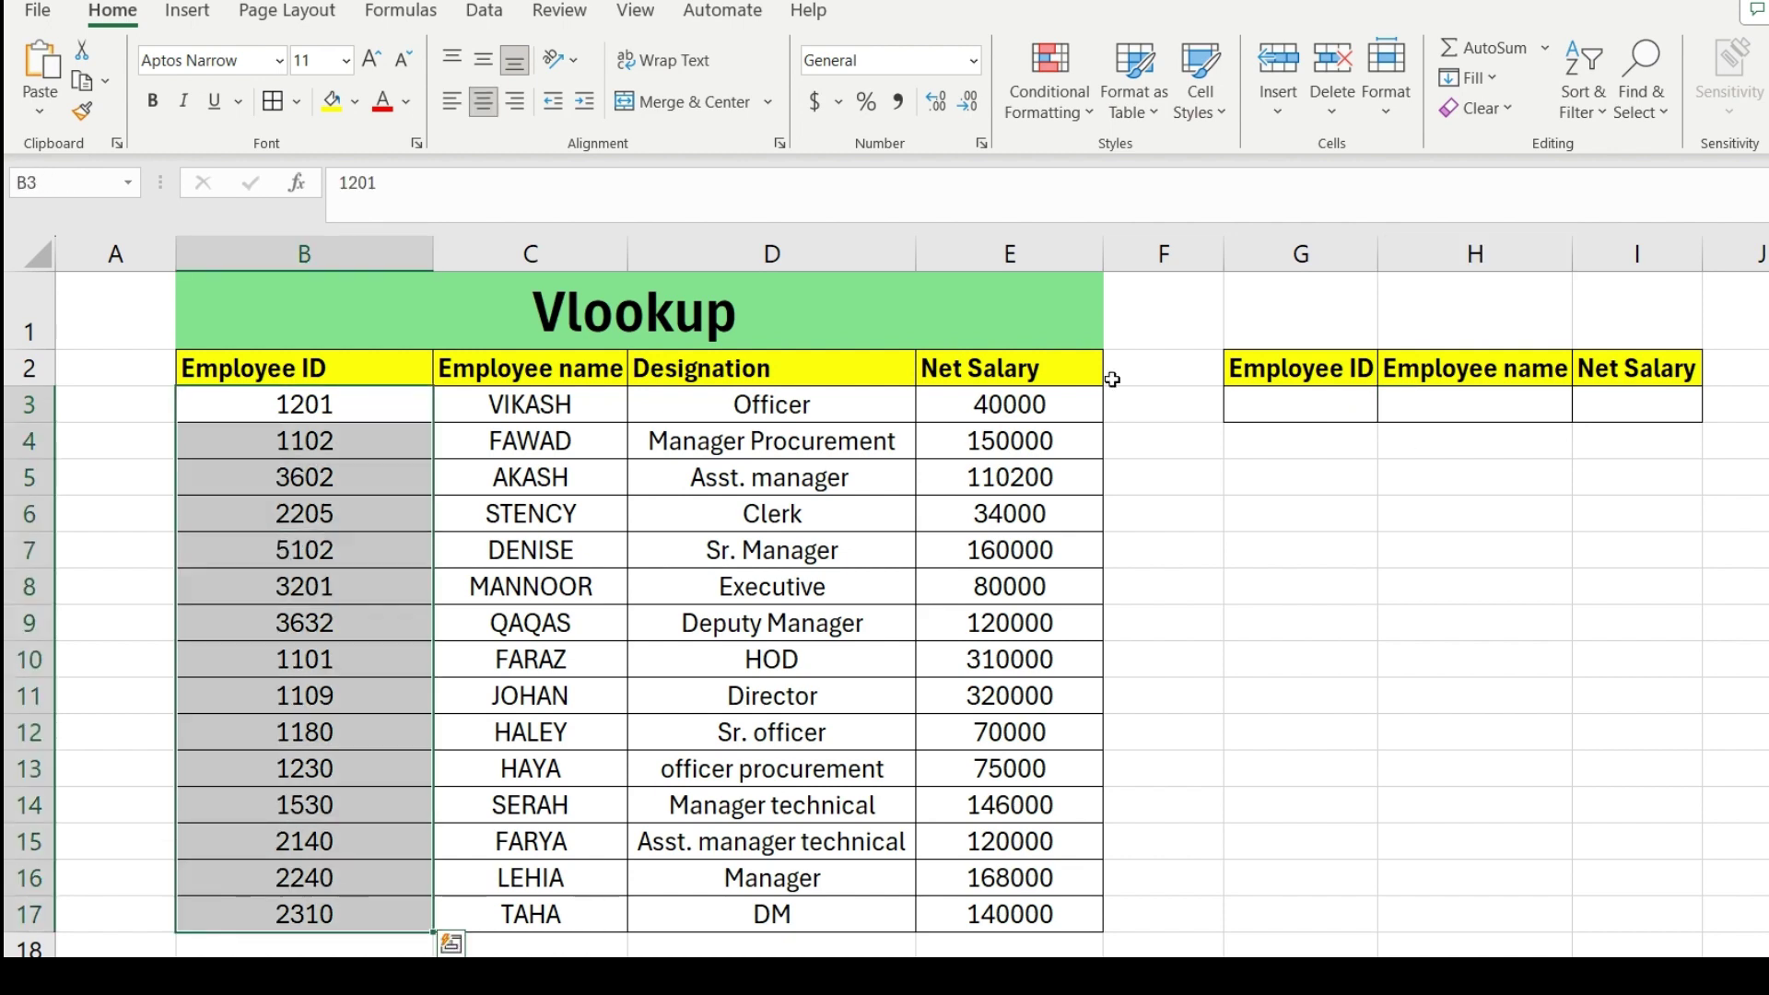
click(1284, 478)
click(1419, 403)
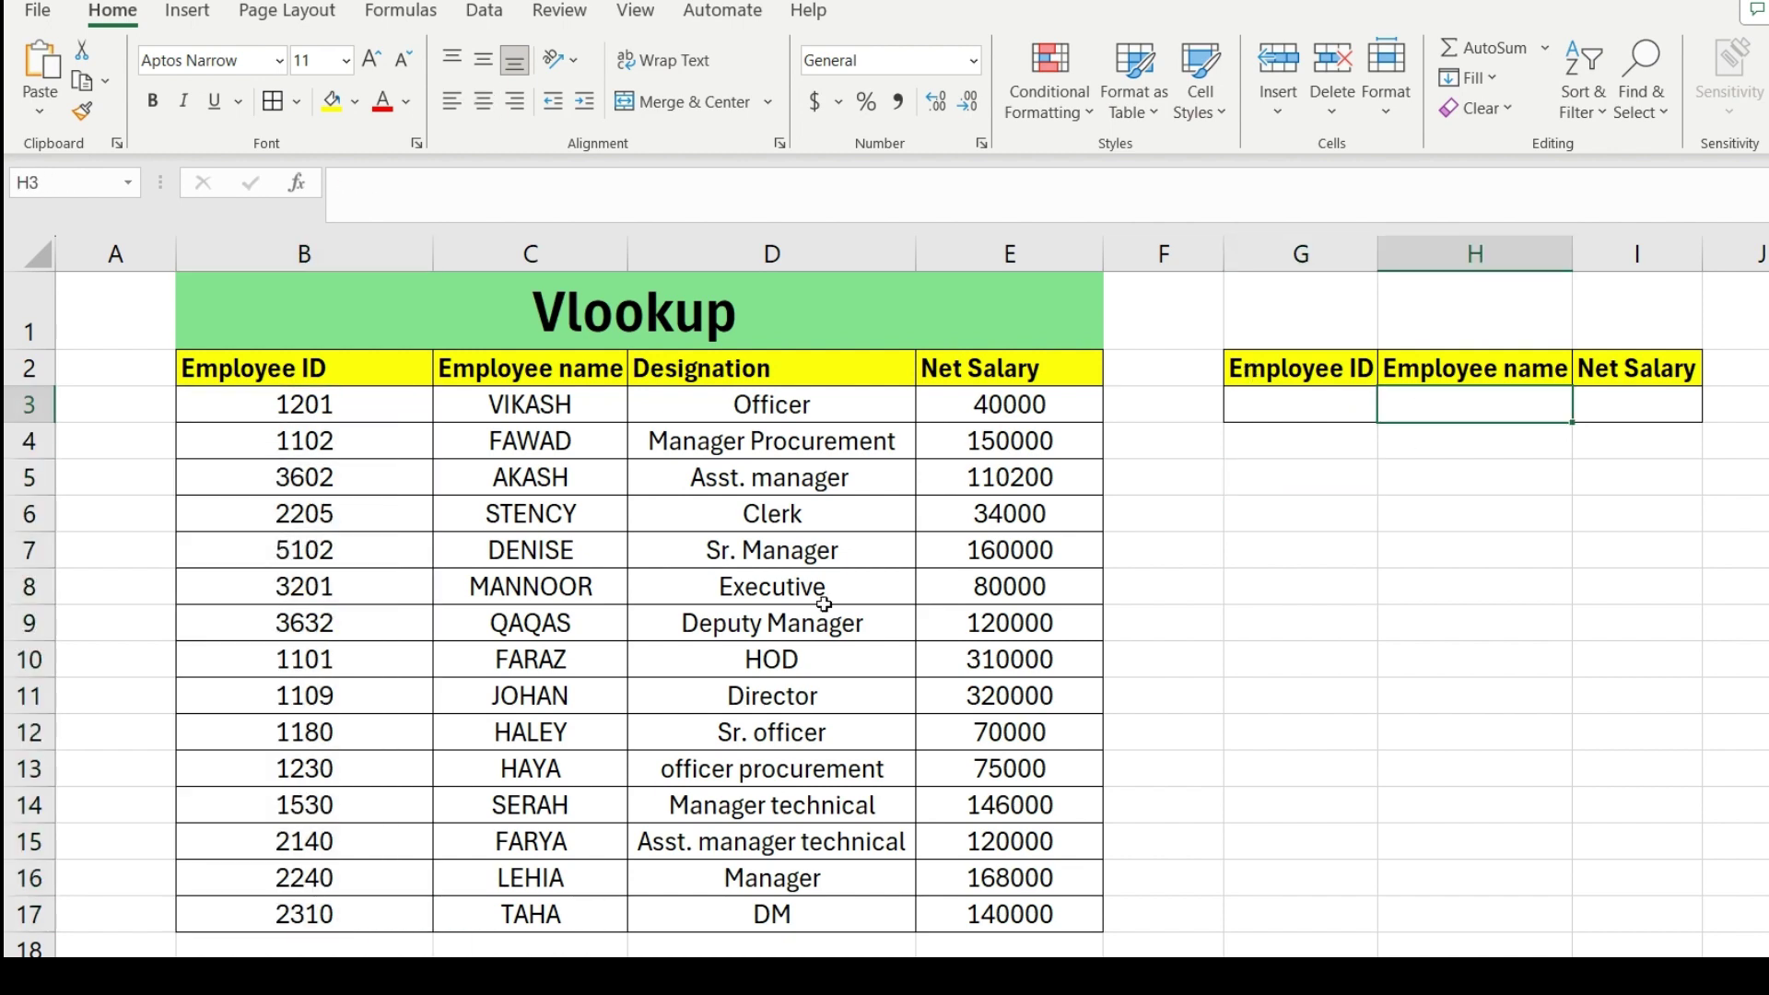
drag(304, 403, 336, 912)
click(313, 516)
click(309, 410)
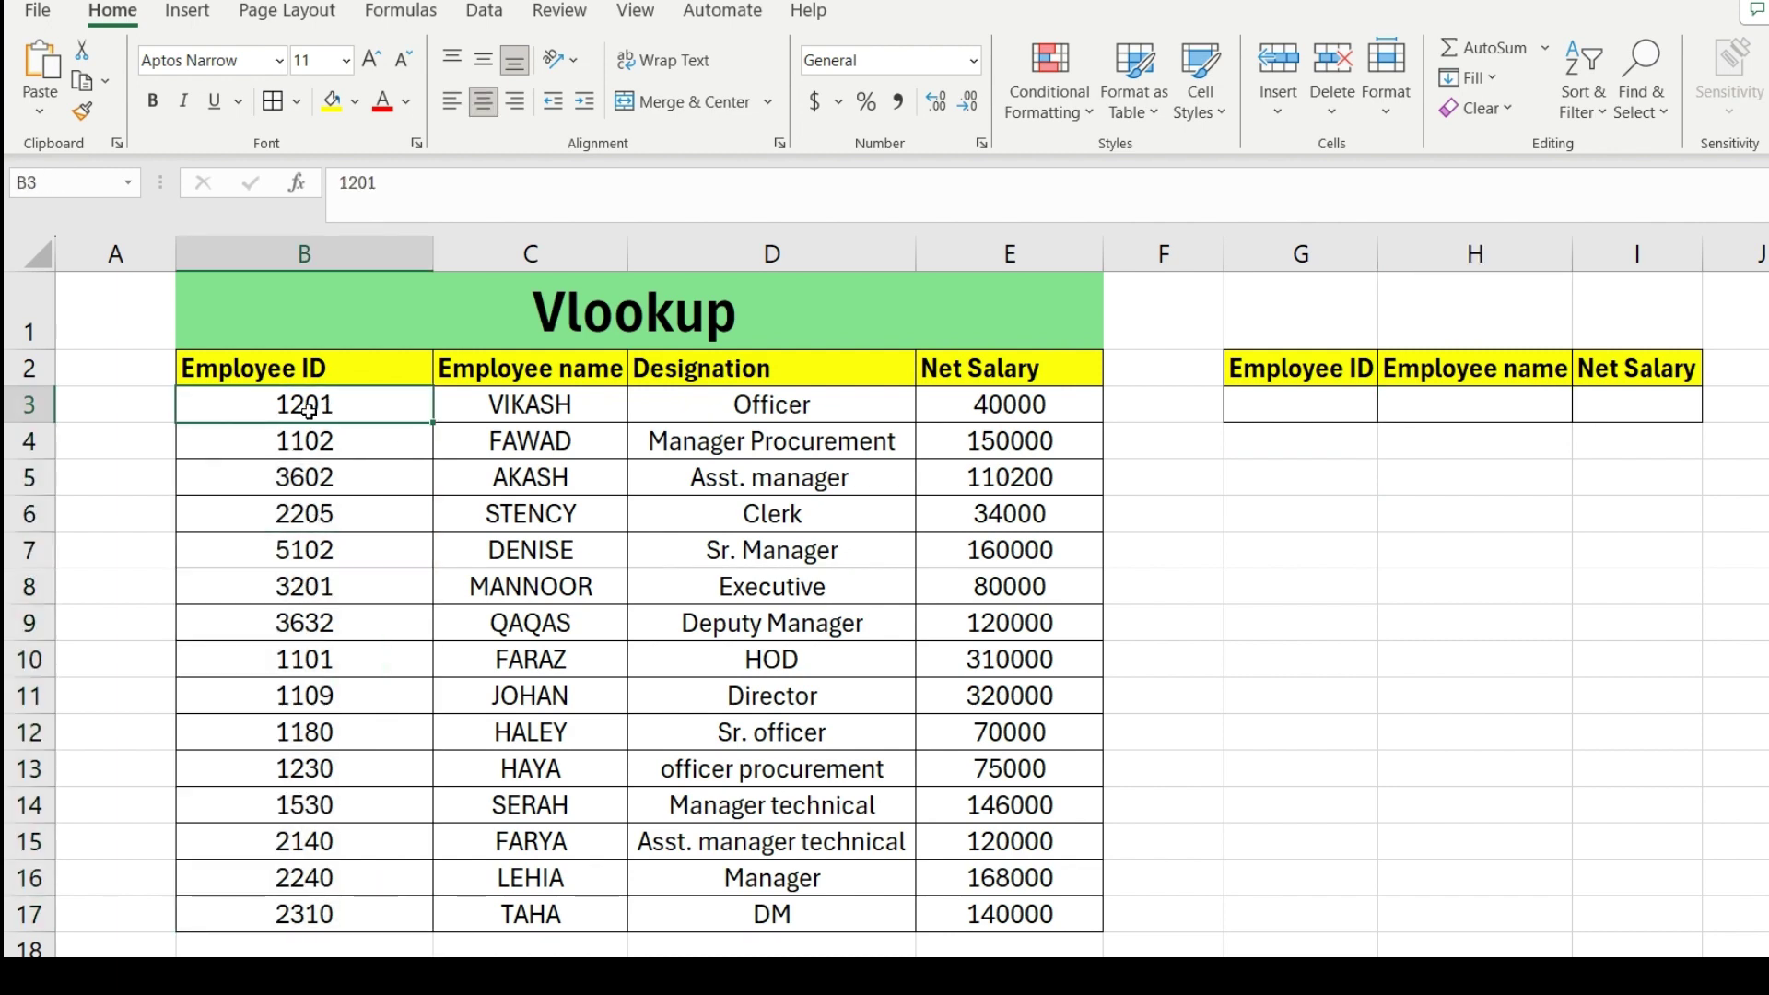
Enter the formula =VLOOKUP(G3,B3:E17,2,0) in cell H3 to look up the employee name
click(1455, 402)
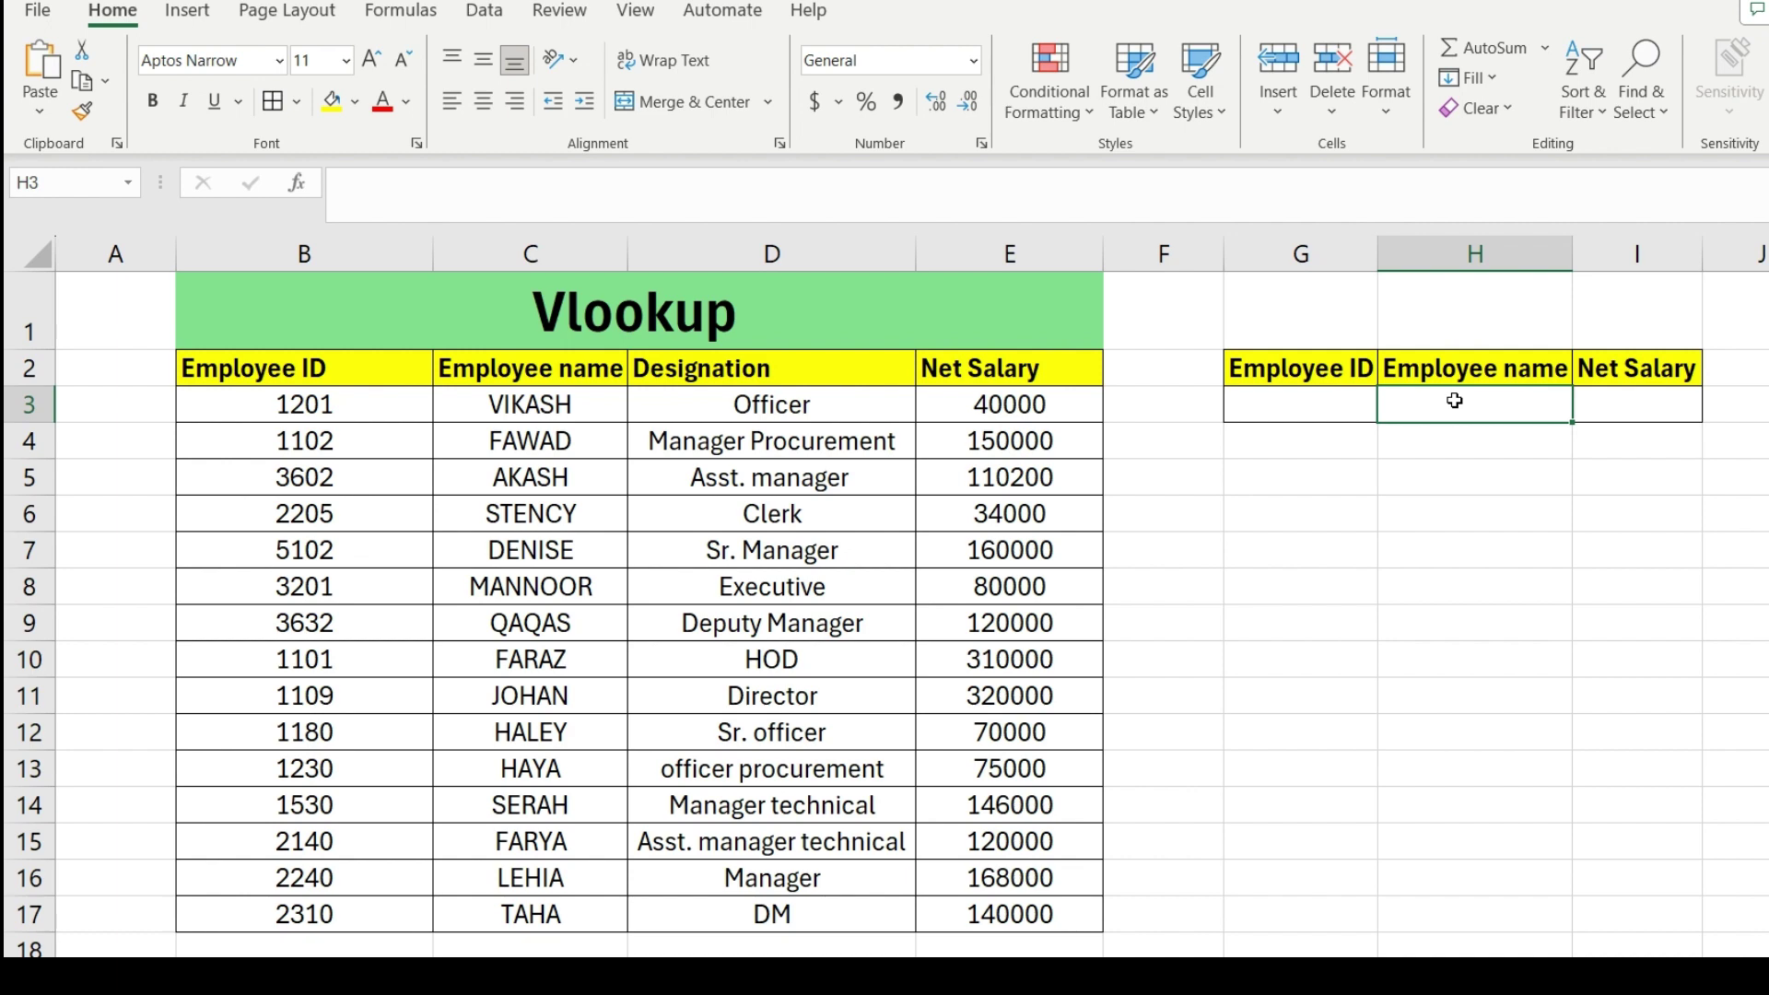
text(=)
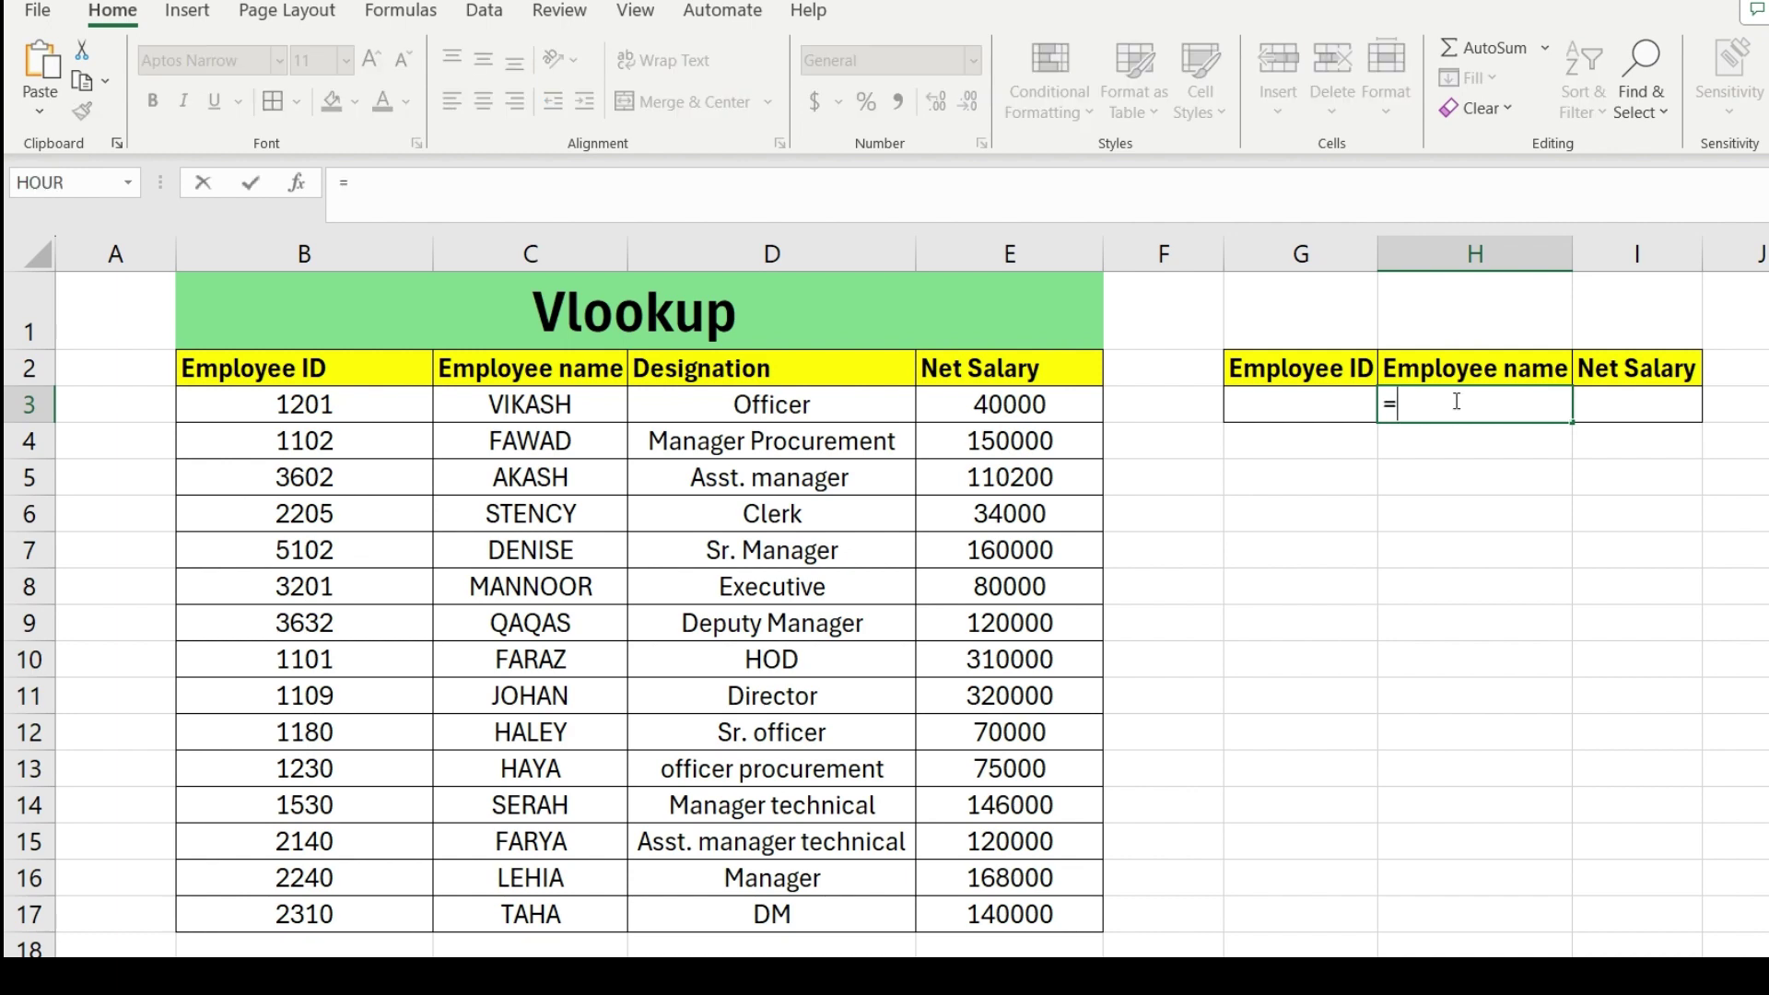
text(vl)
key(Tab)
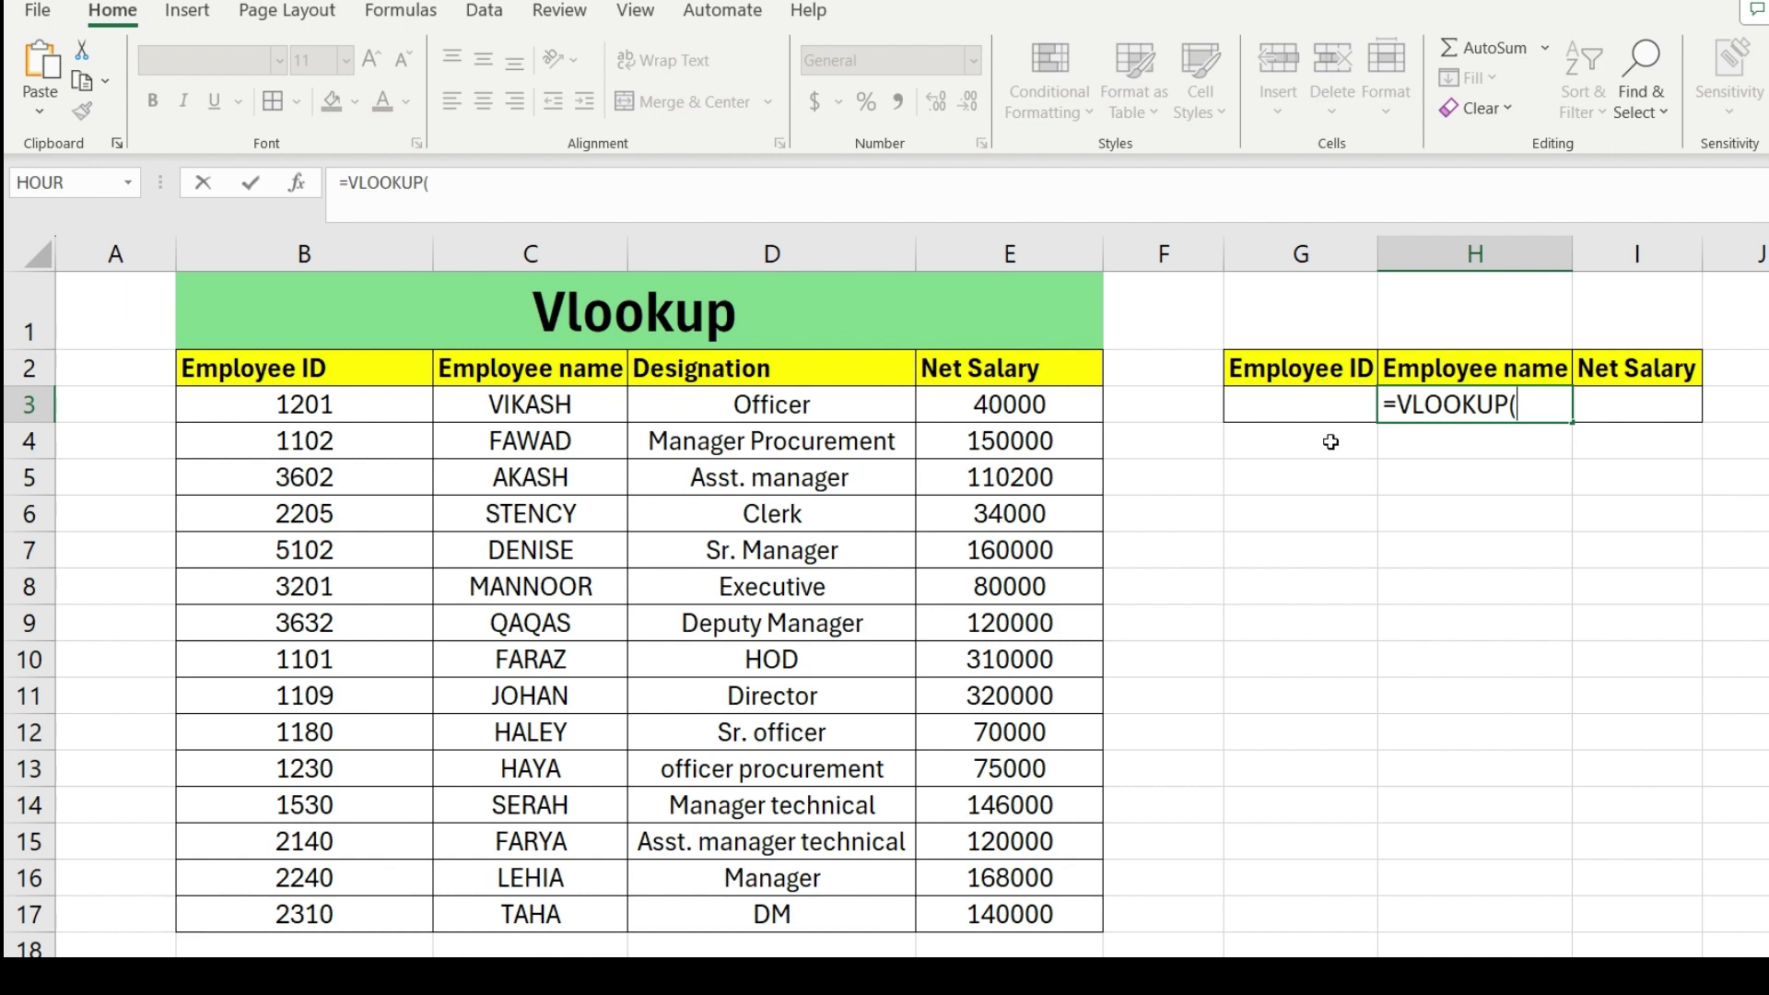
click(1303, 405)
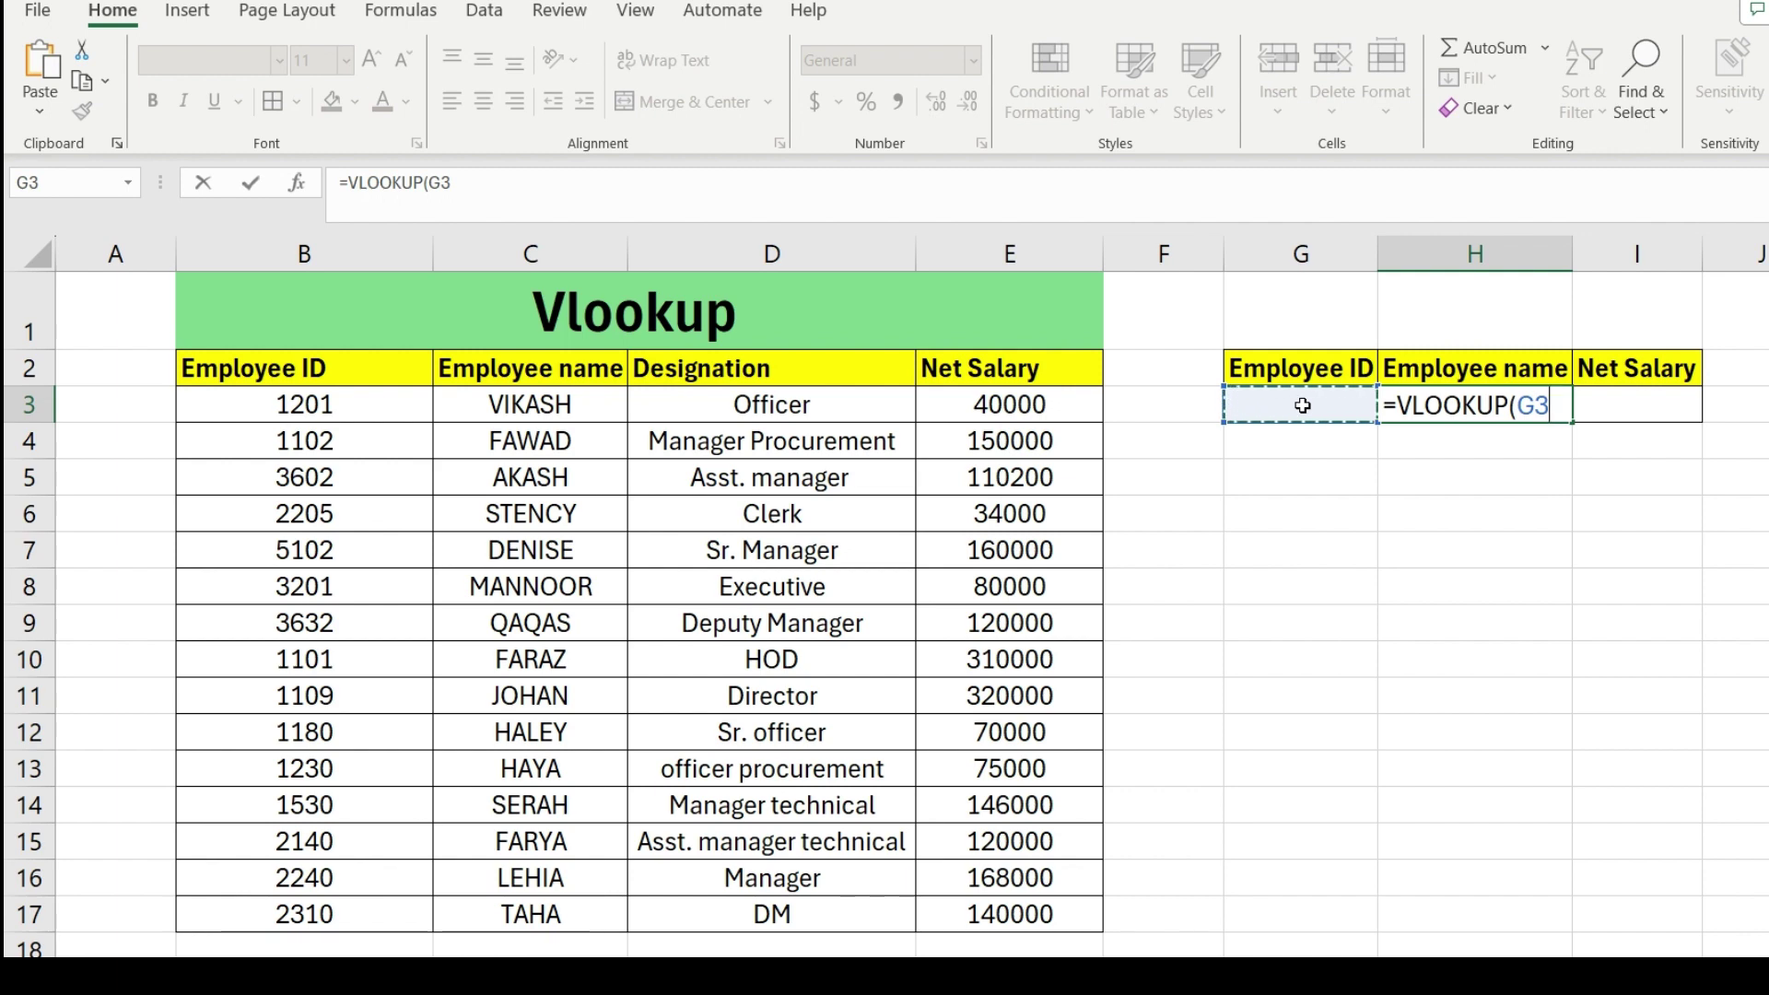
text(,)
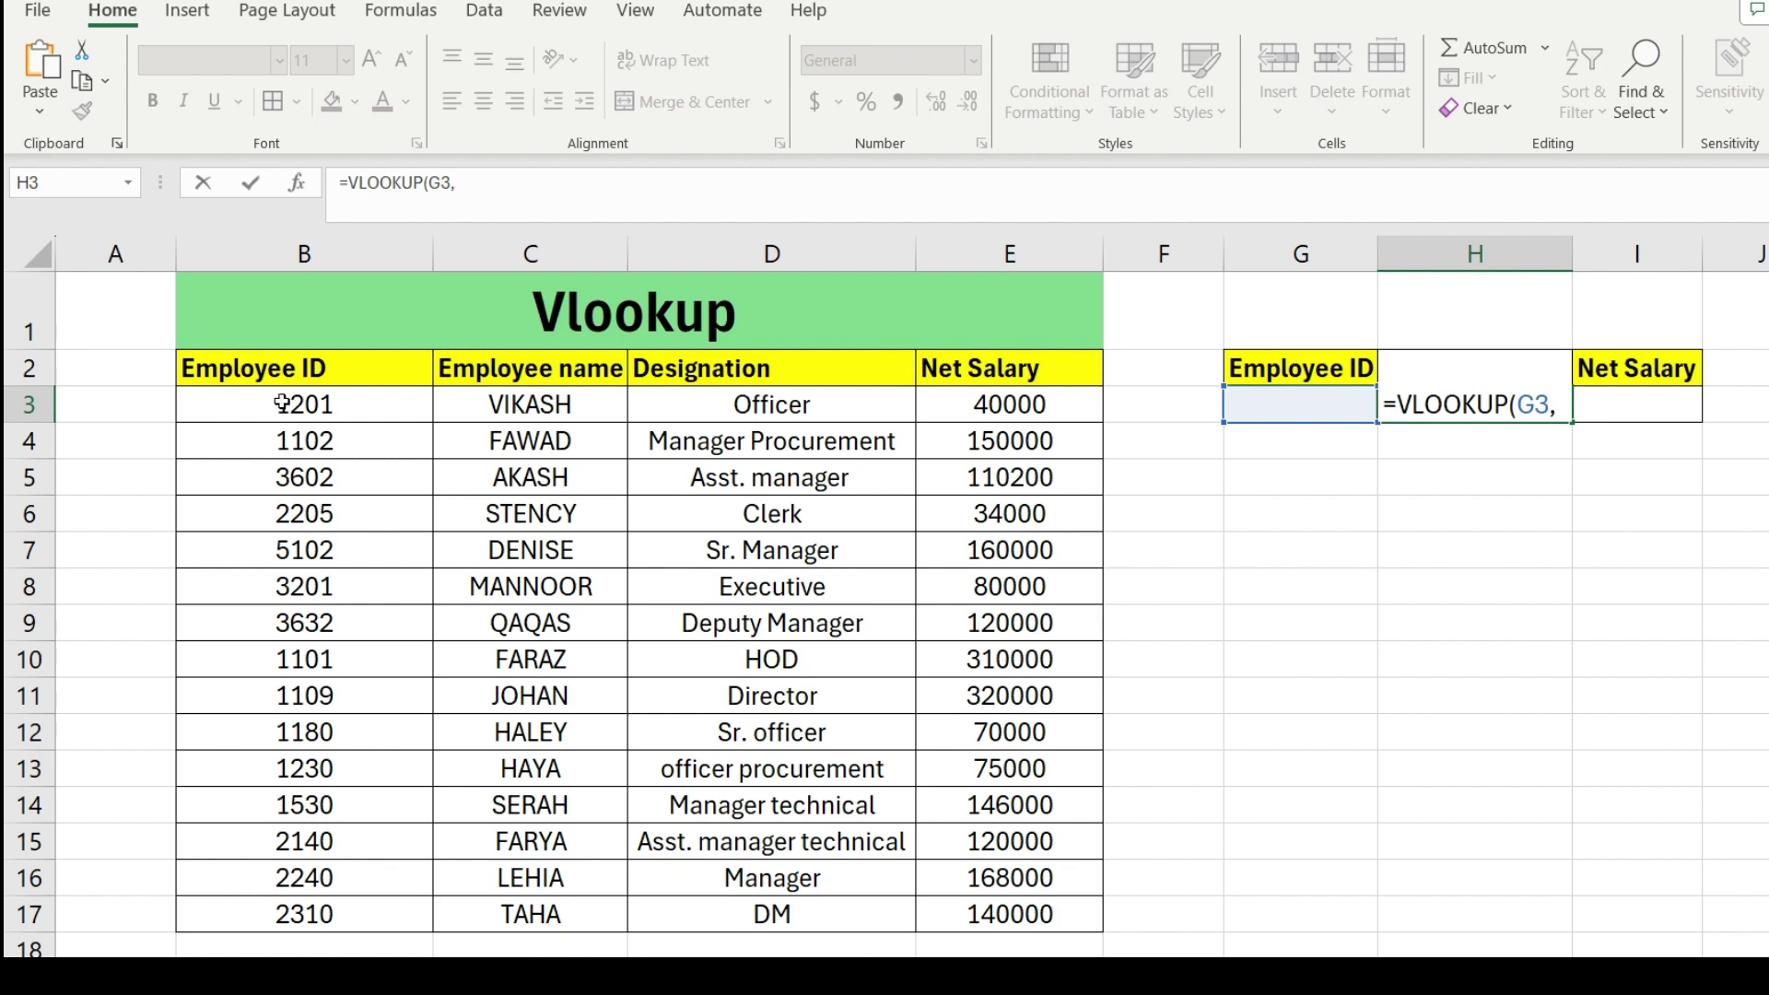
drag(272, 404, 1023, 833)
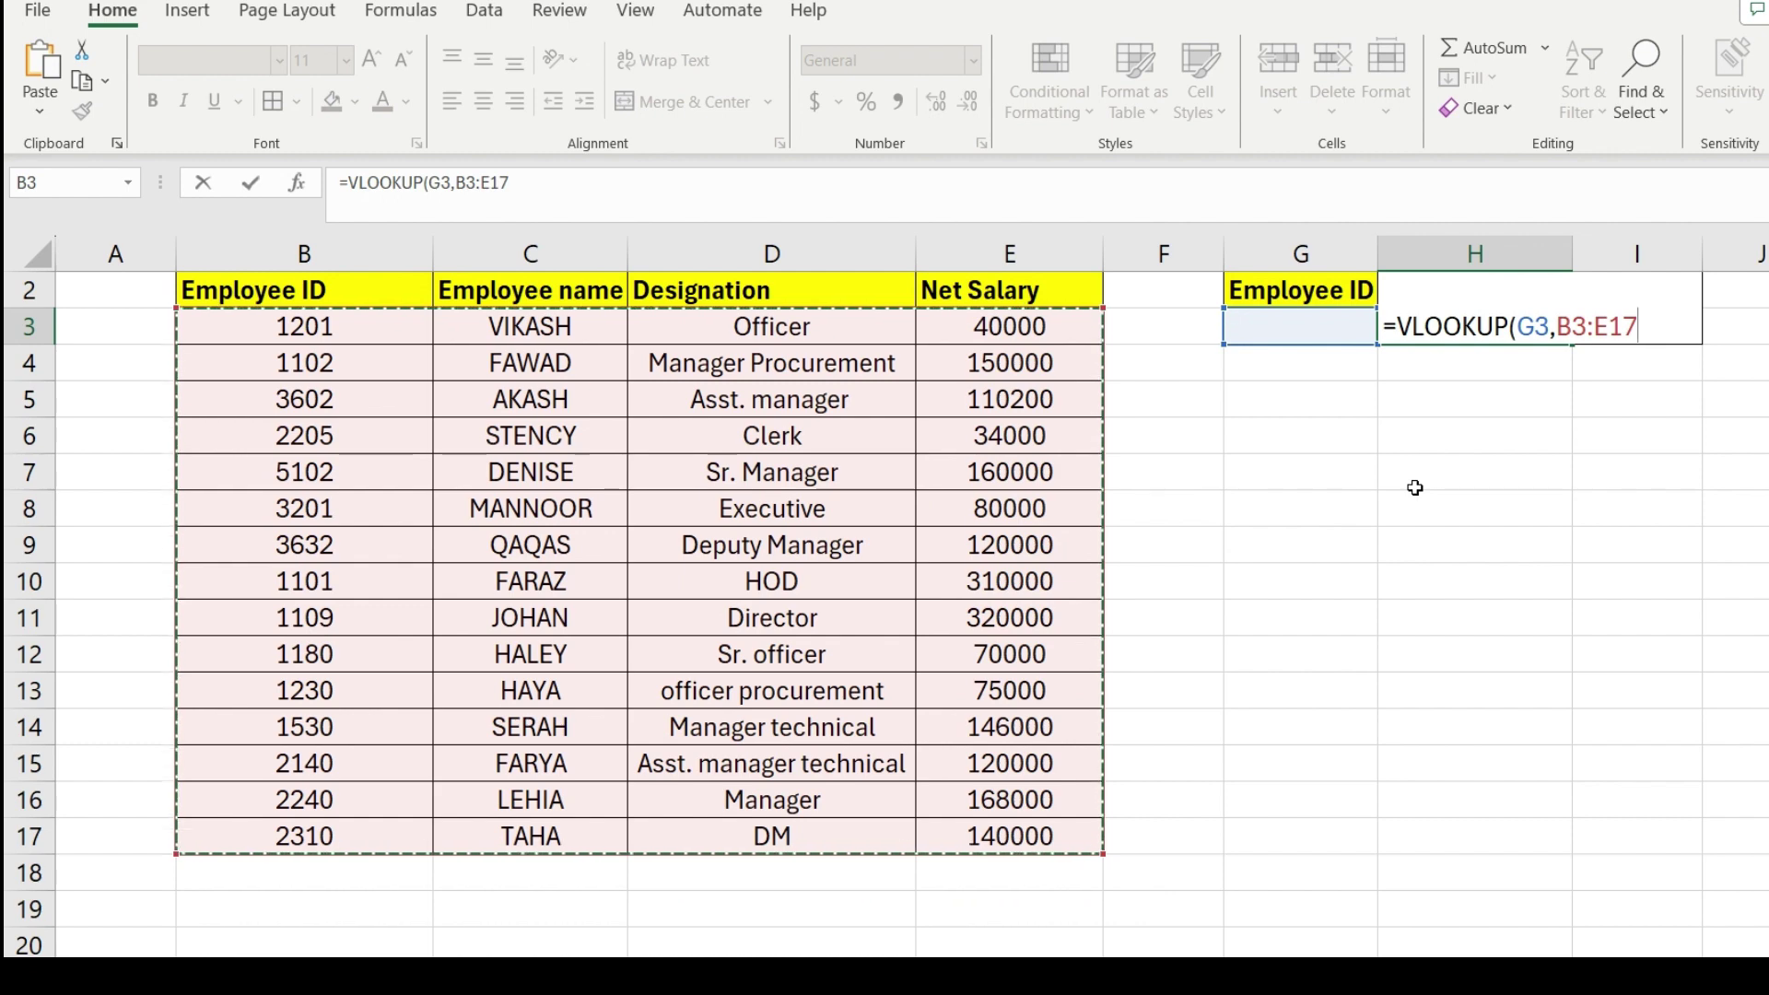
text(,)
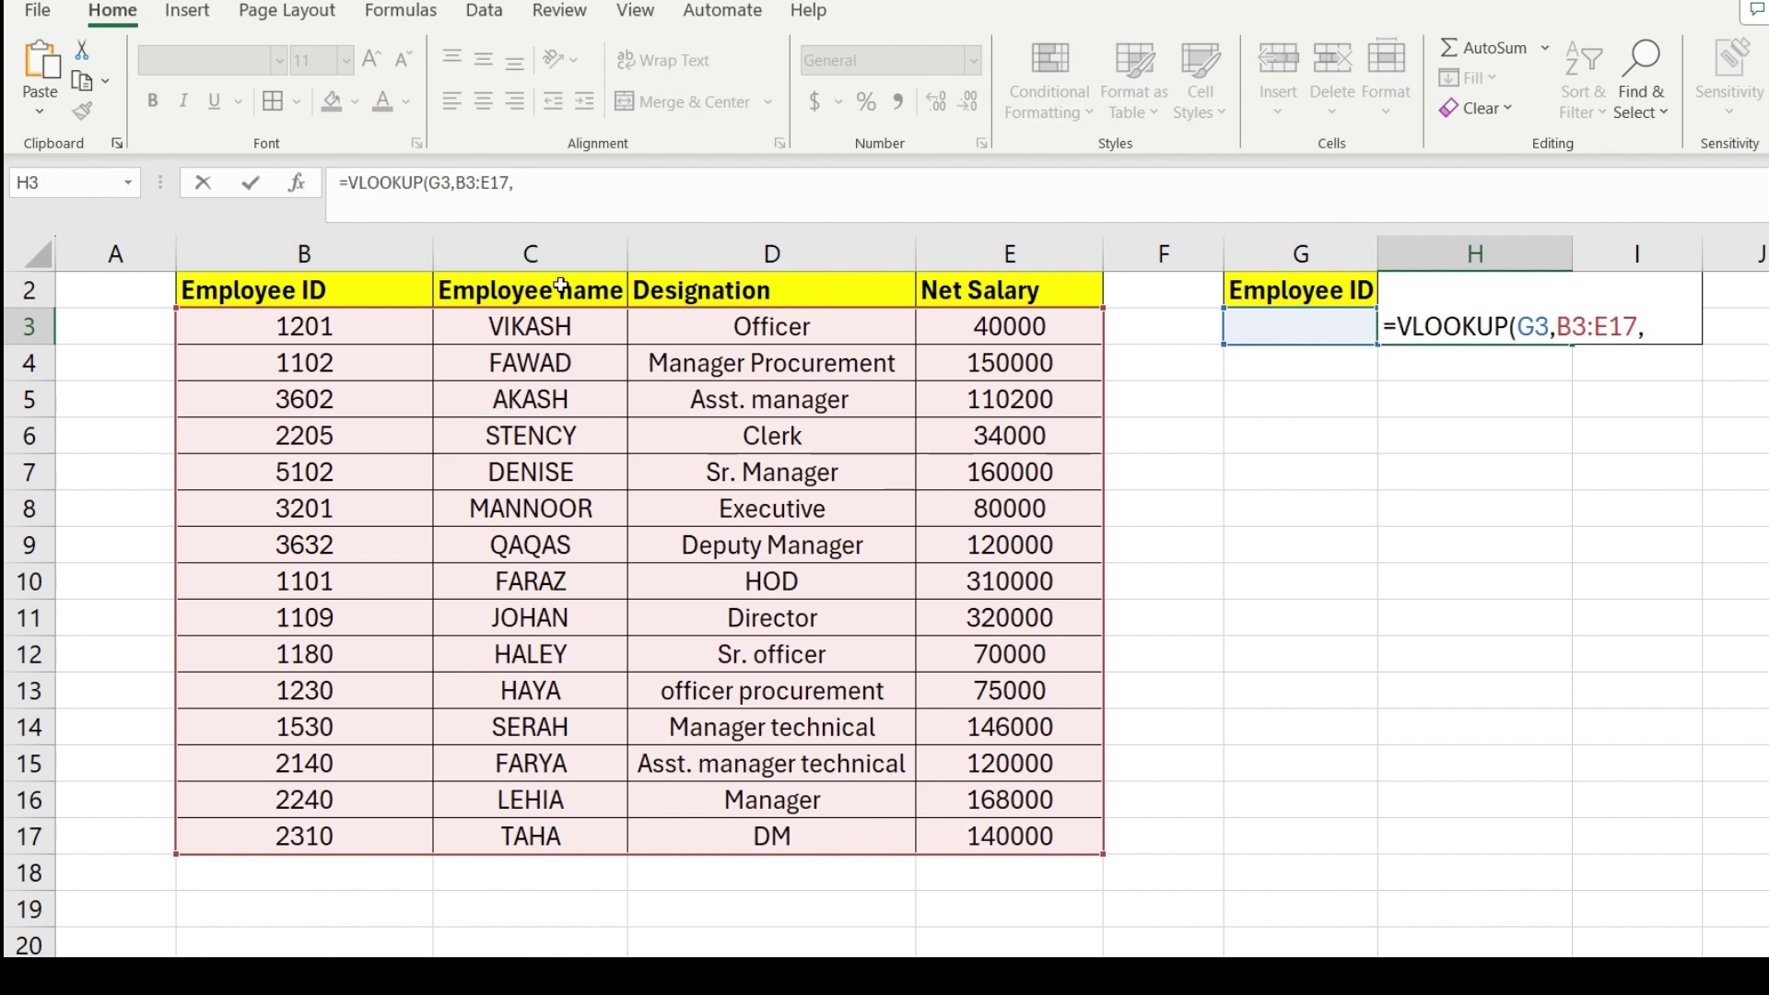
text(2)
text(0)
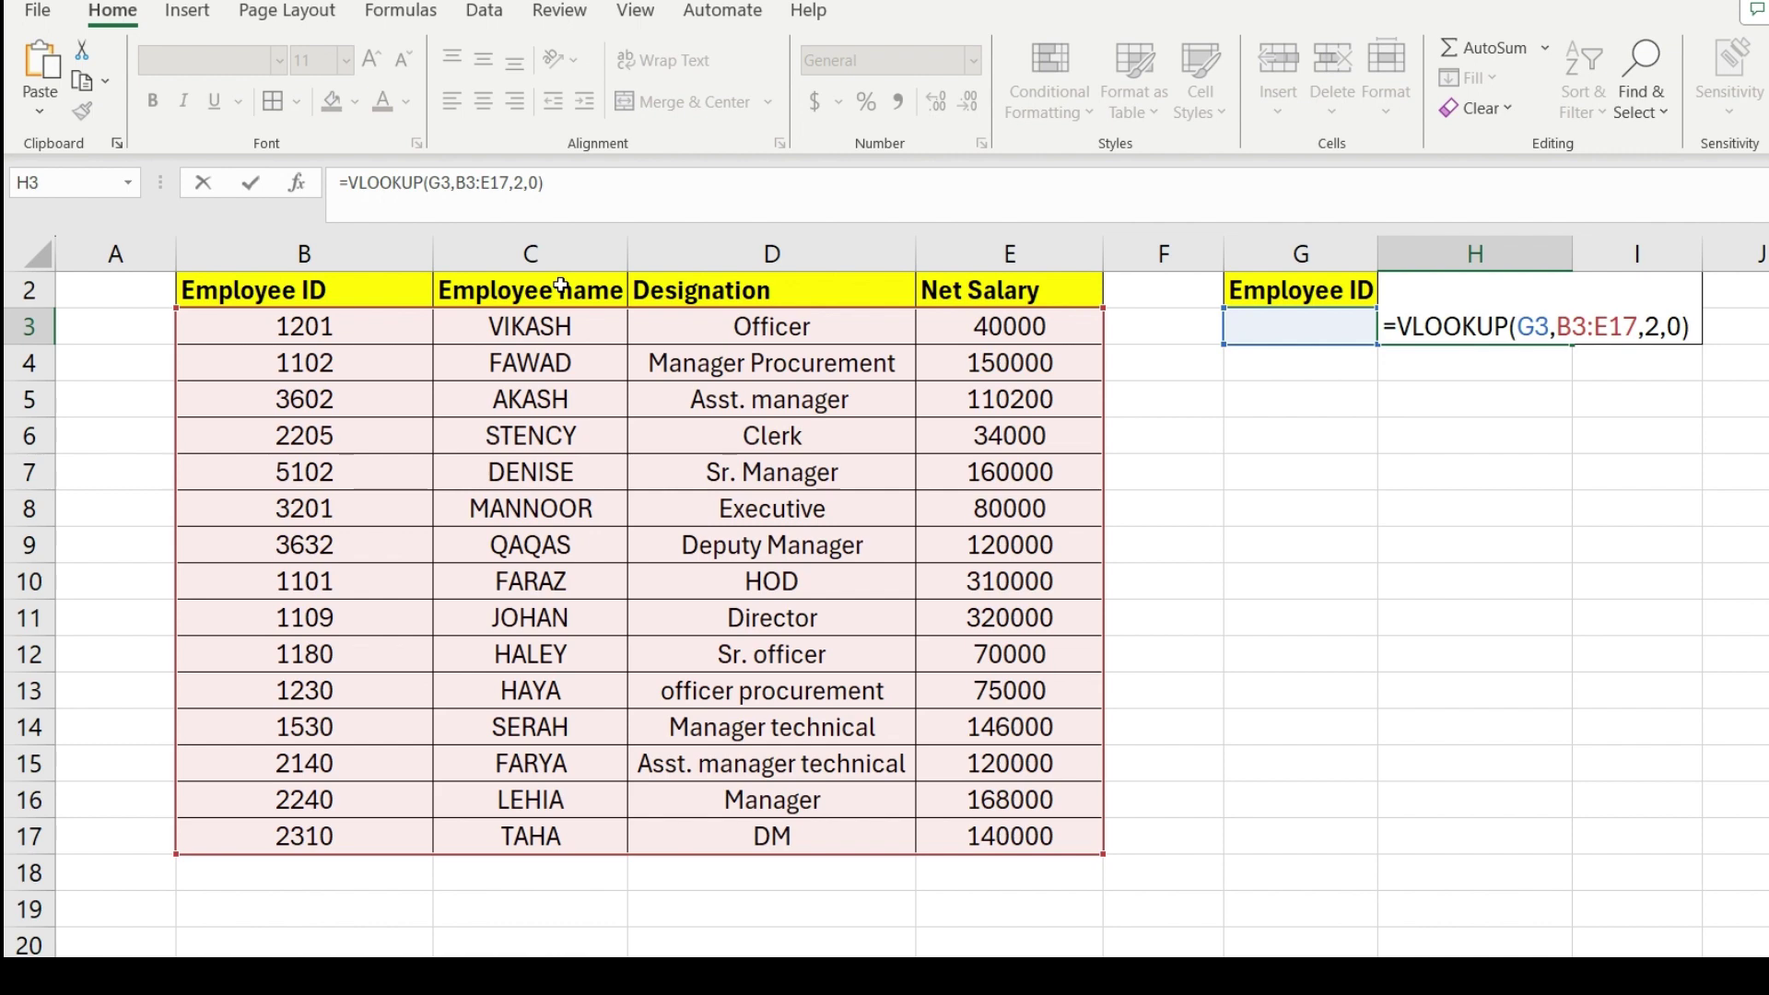
key(Return)
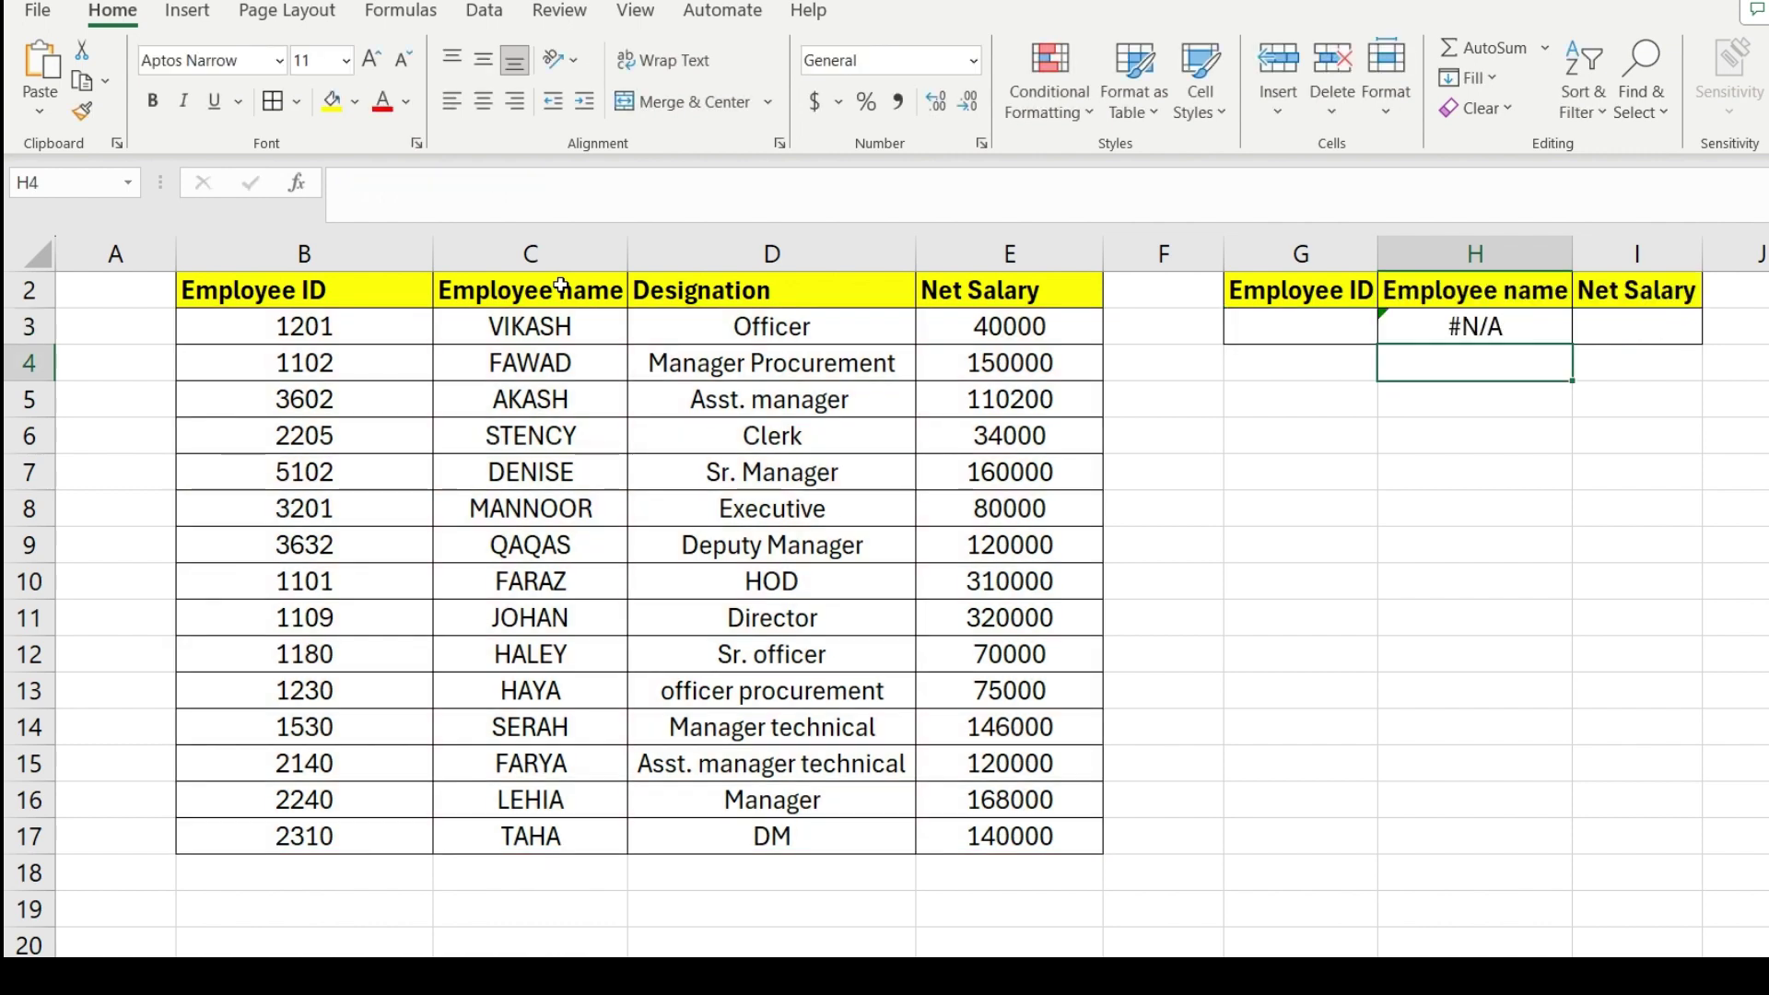
key(Up)
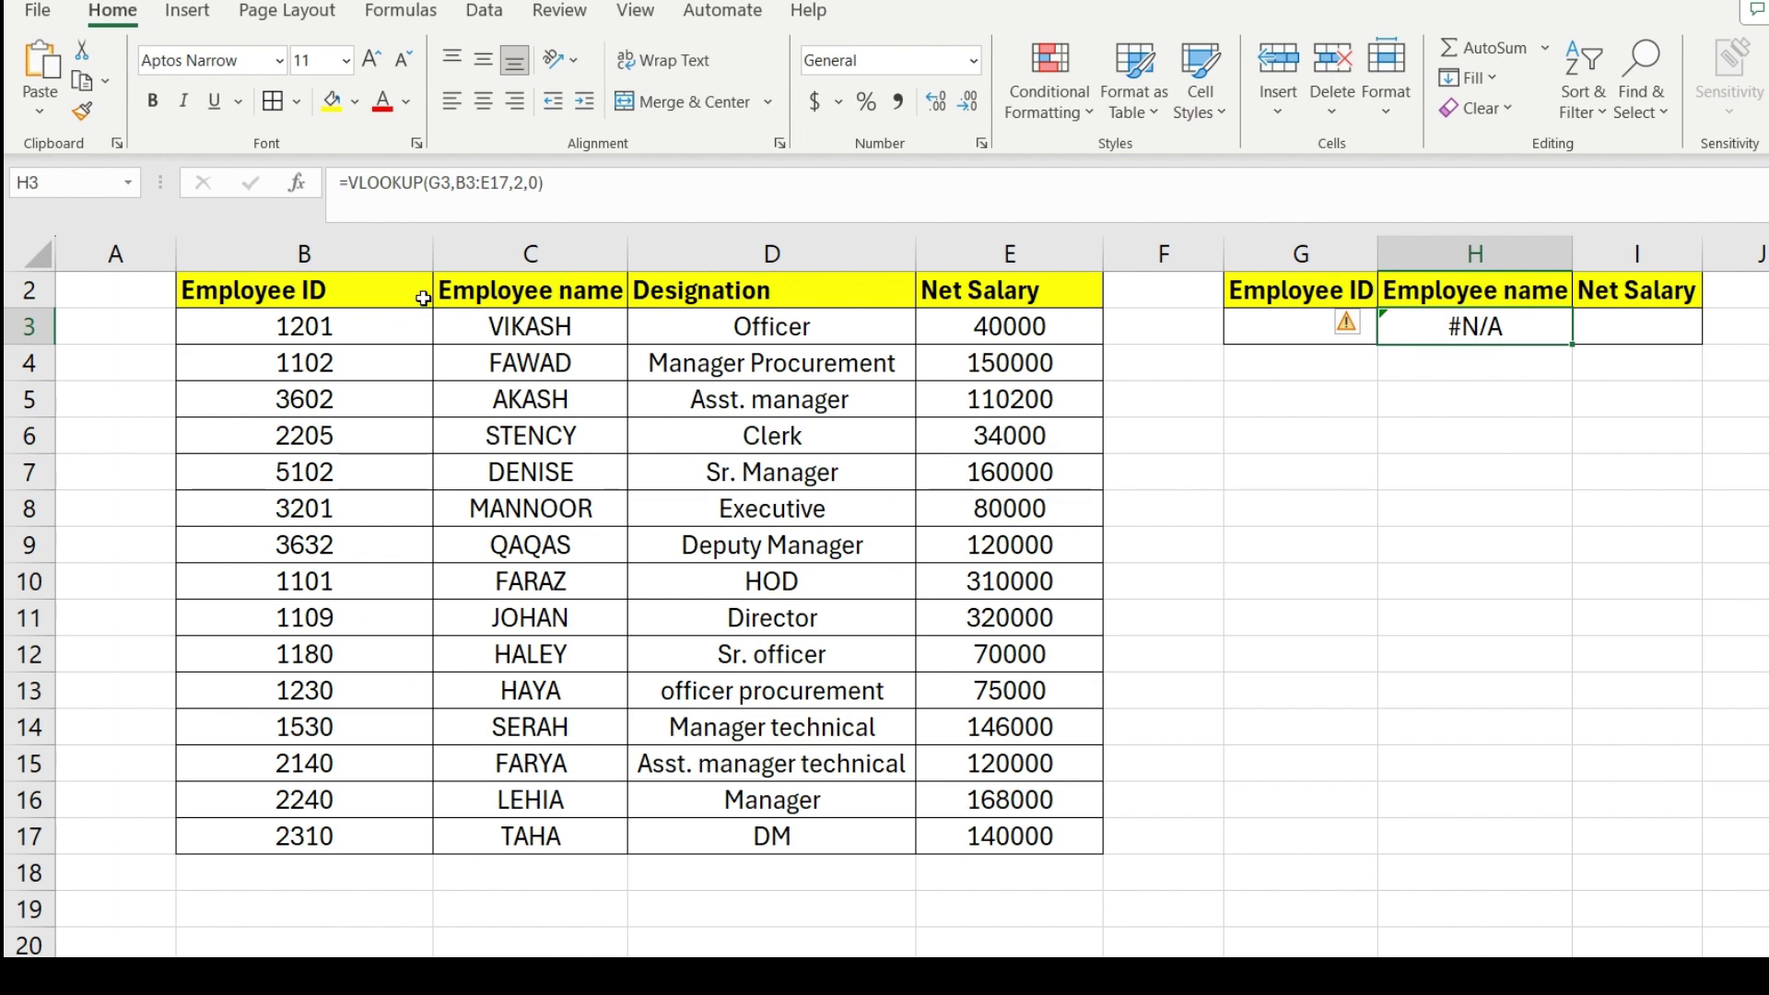
Enter the employee ID from row 4 in G3 and compare the looked-up name with that row of the employee table
click(1251, 329)
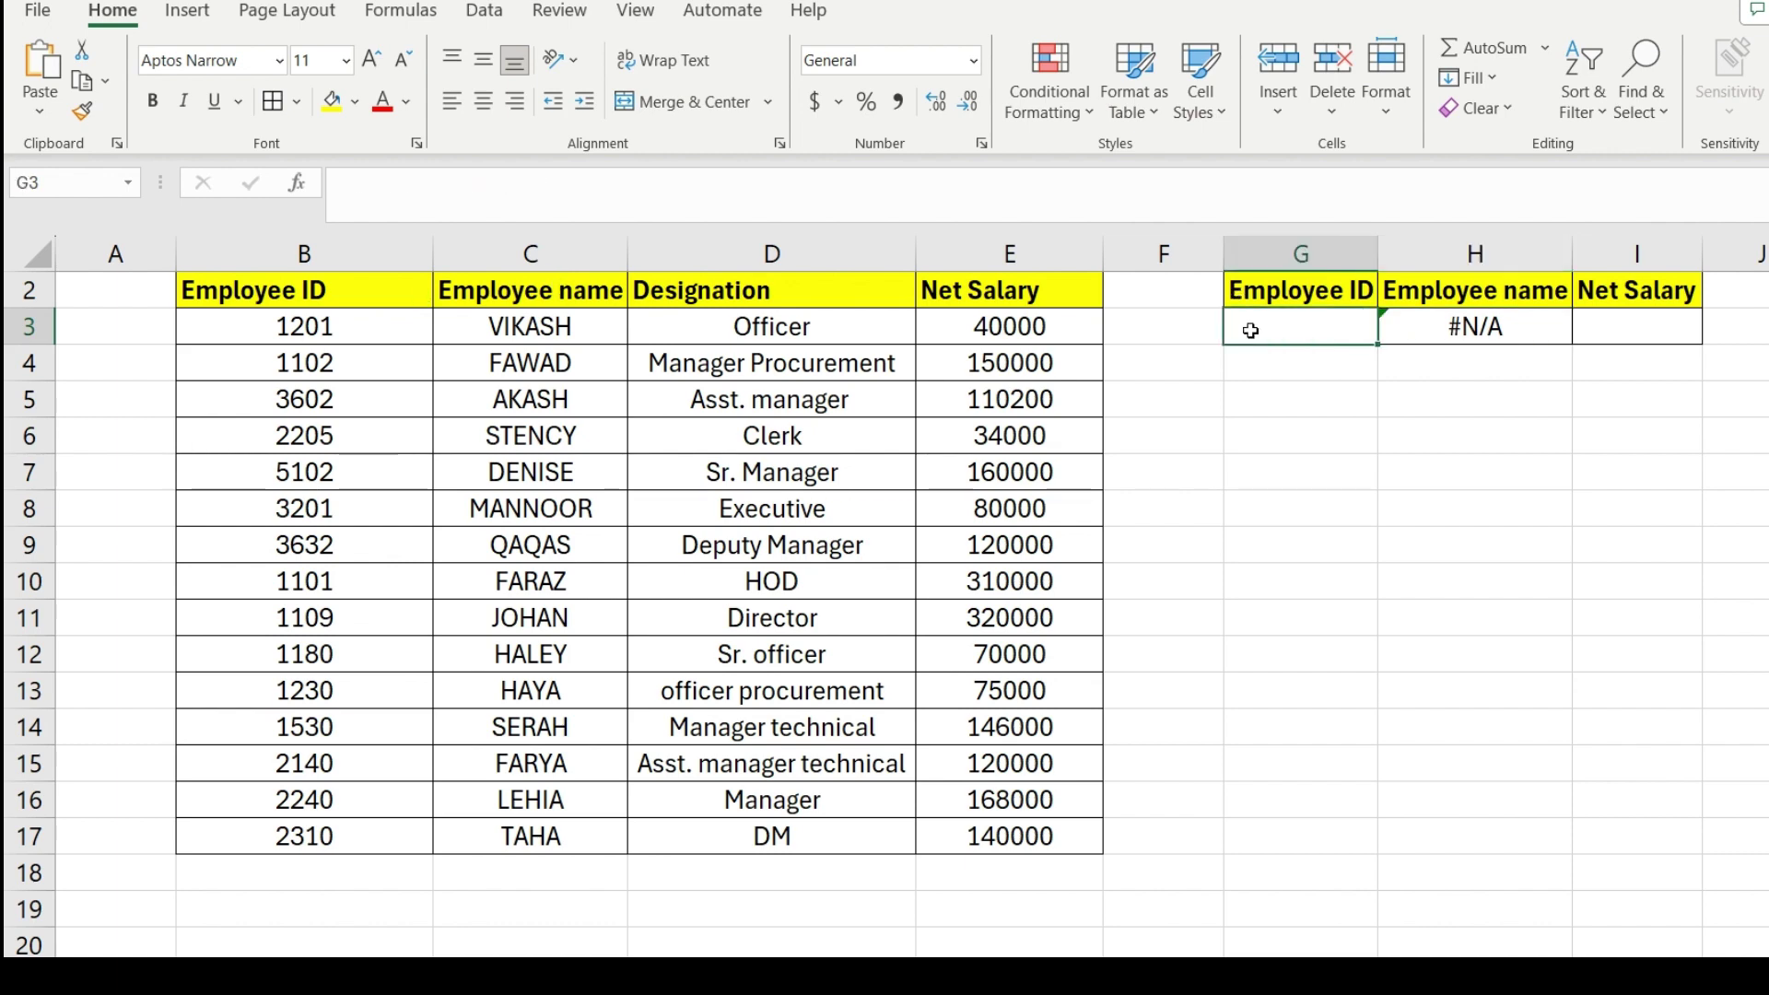
text(1102)
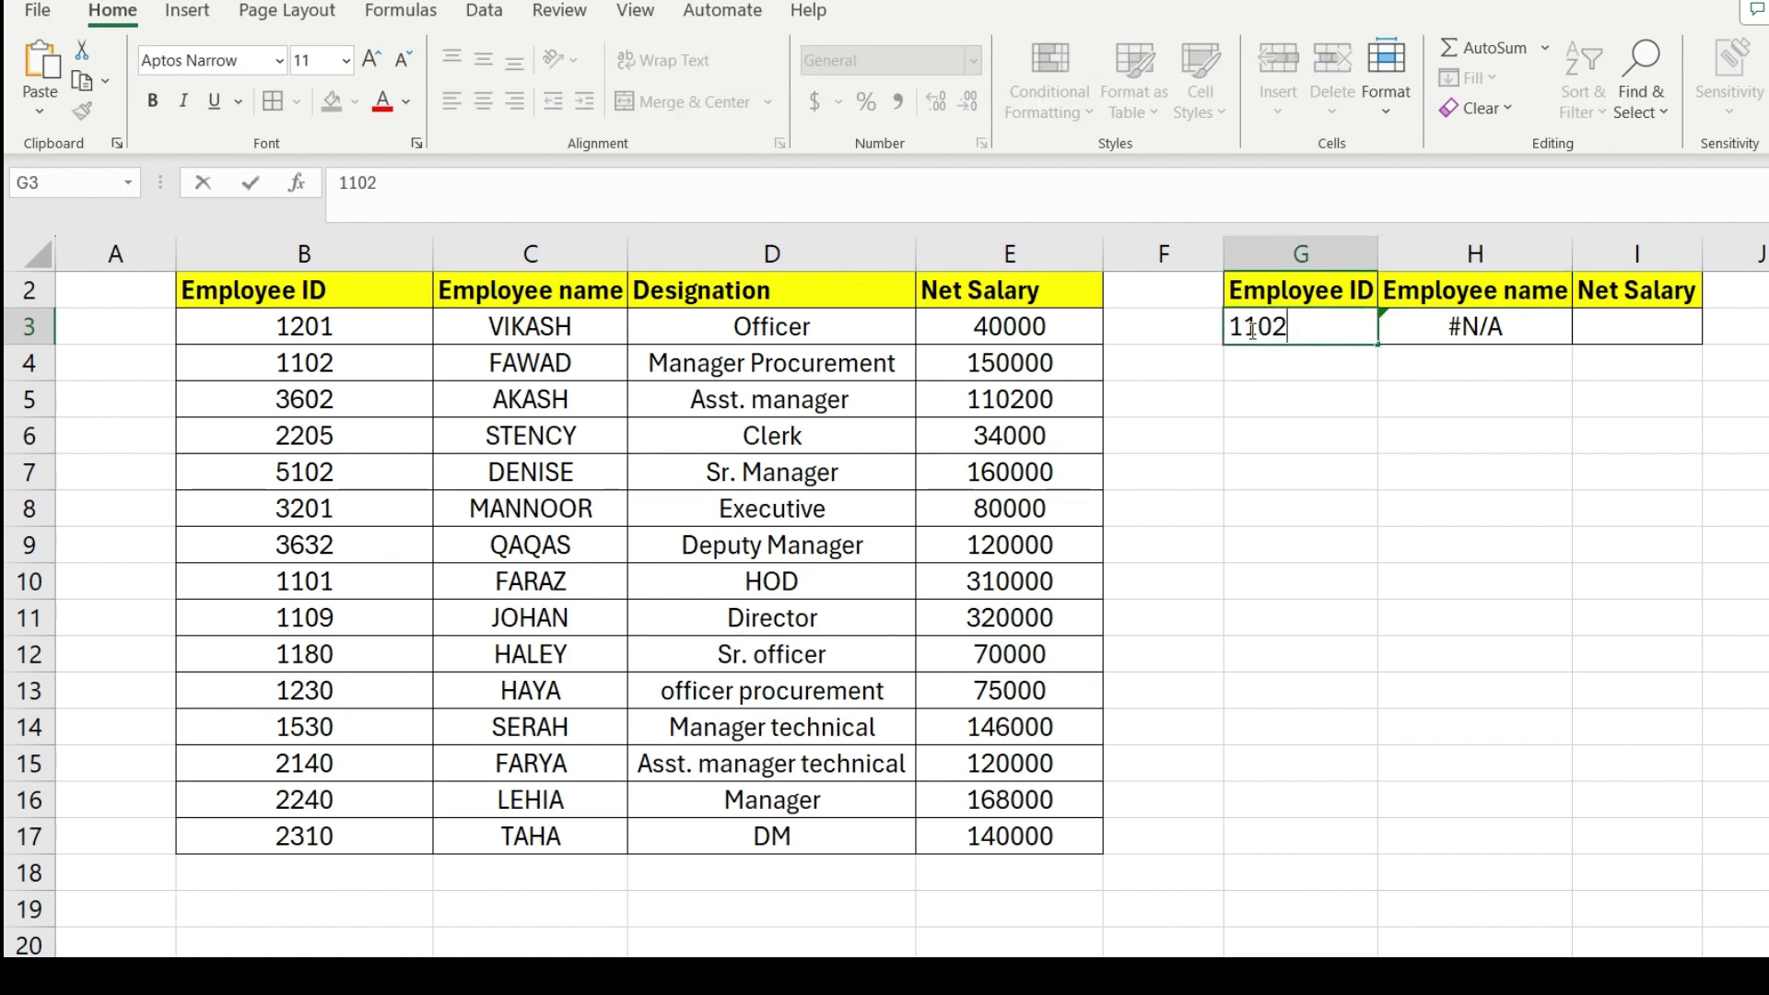
key(Return)
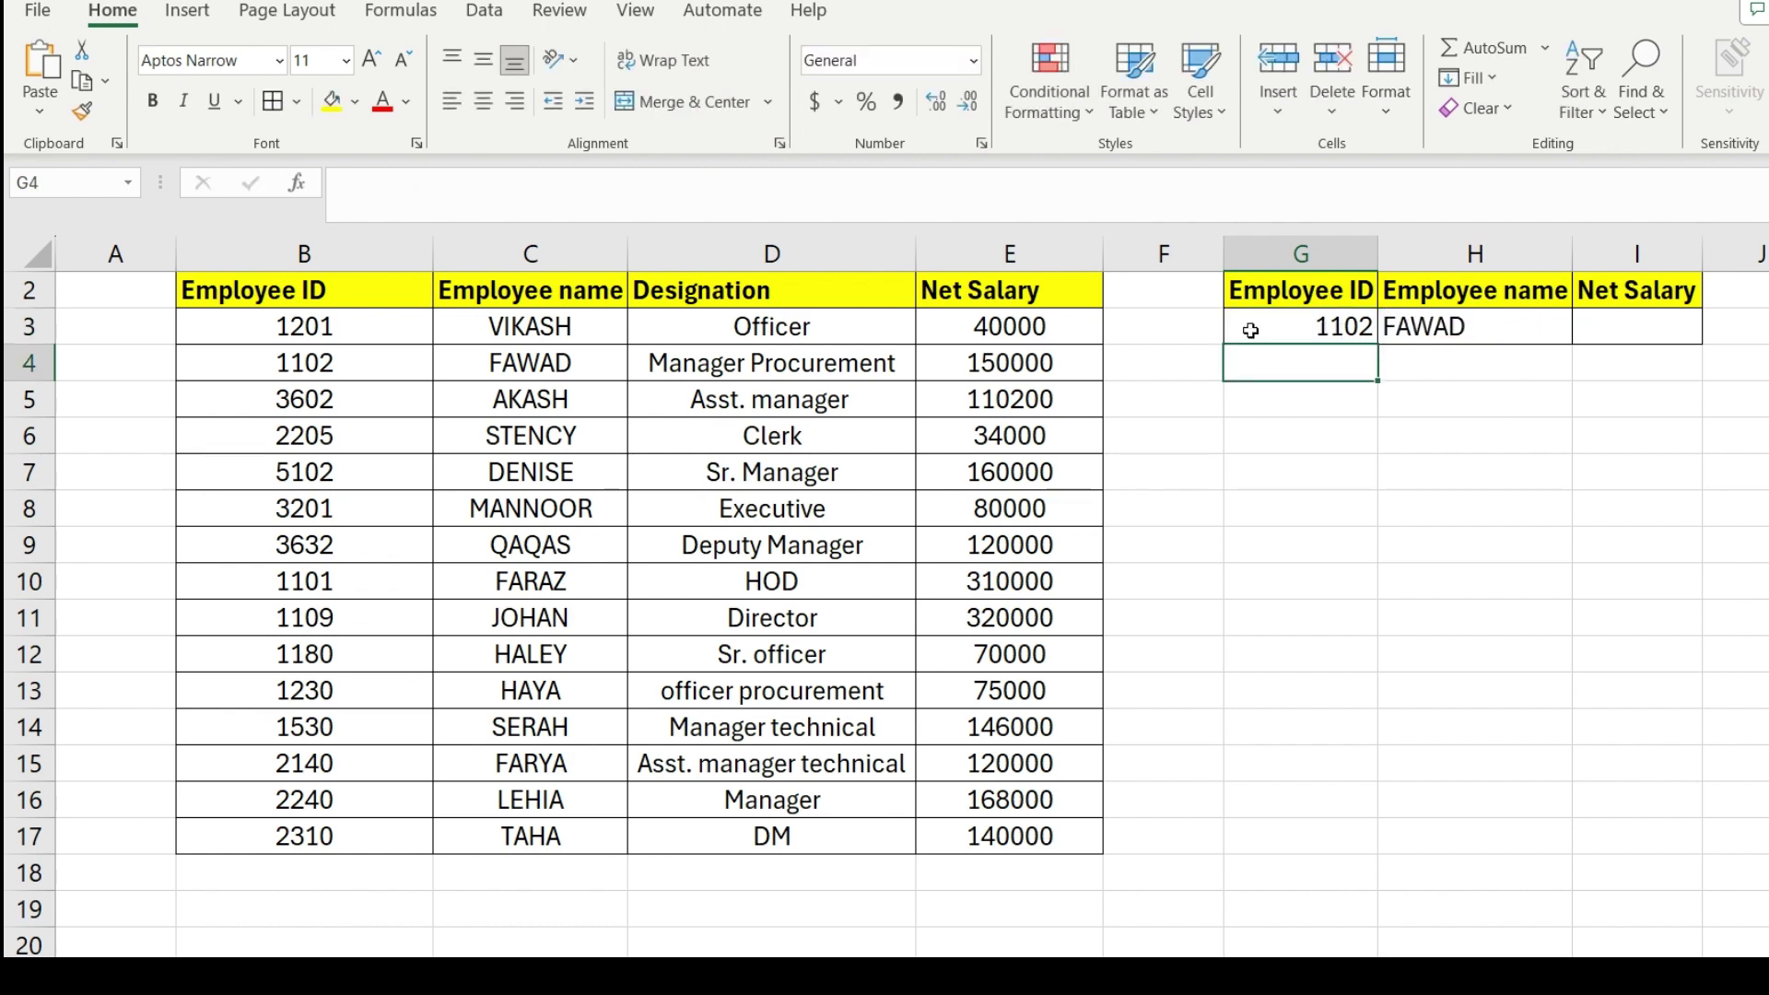
drag(247, 371, 976, 370)
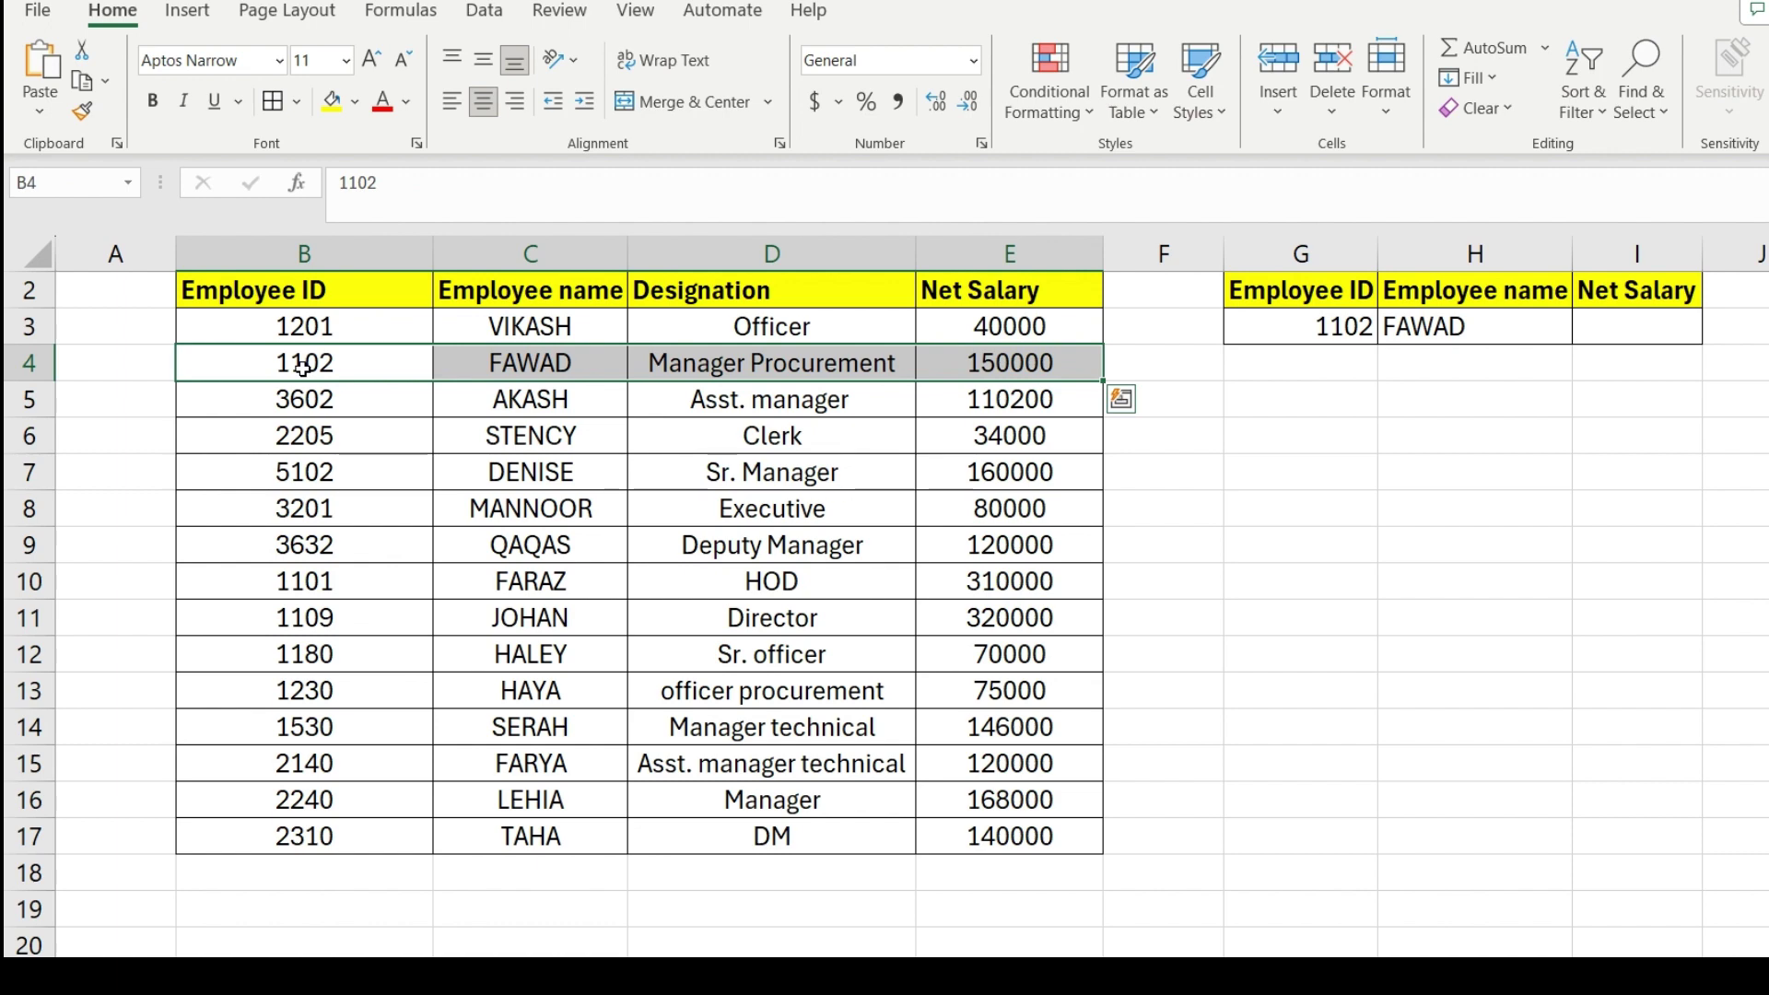
click(553, 371)
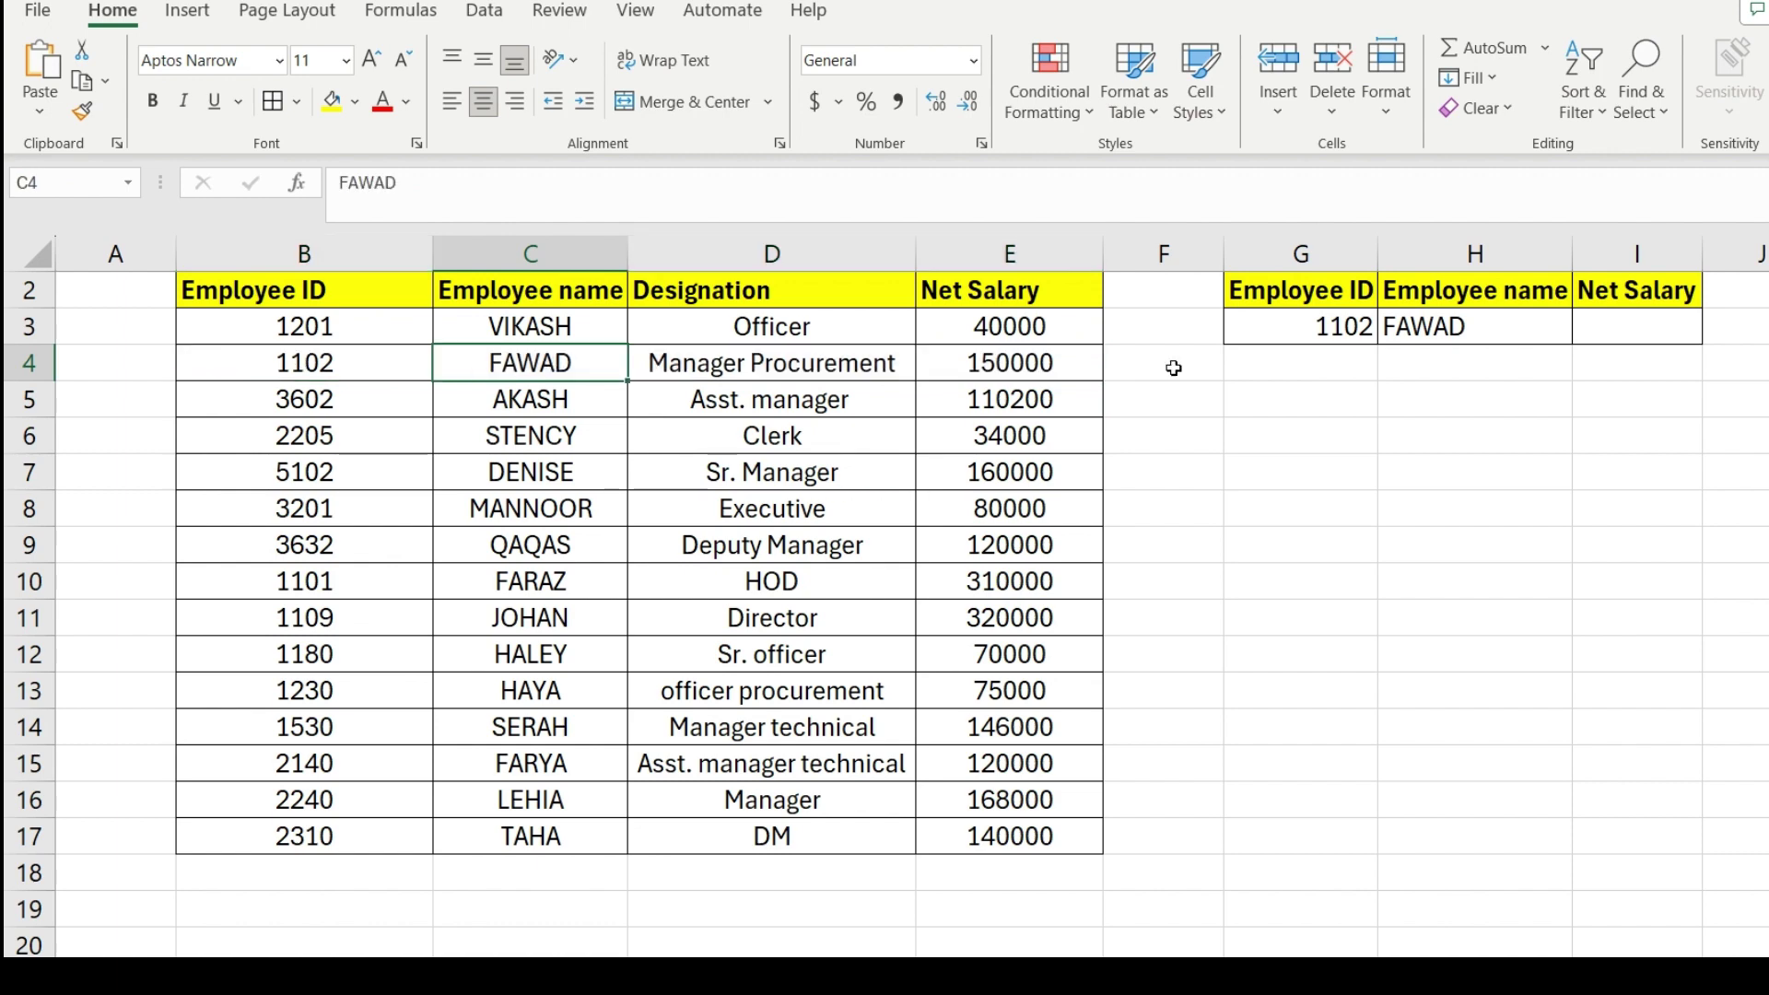
click(1483, 340)
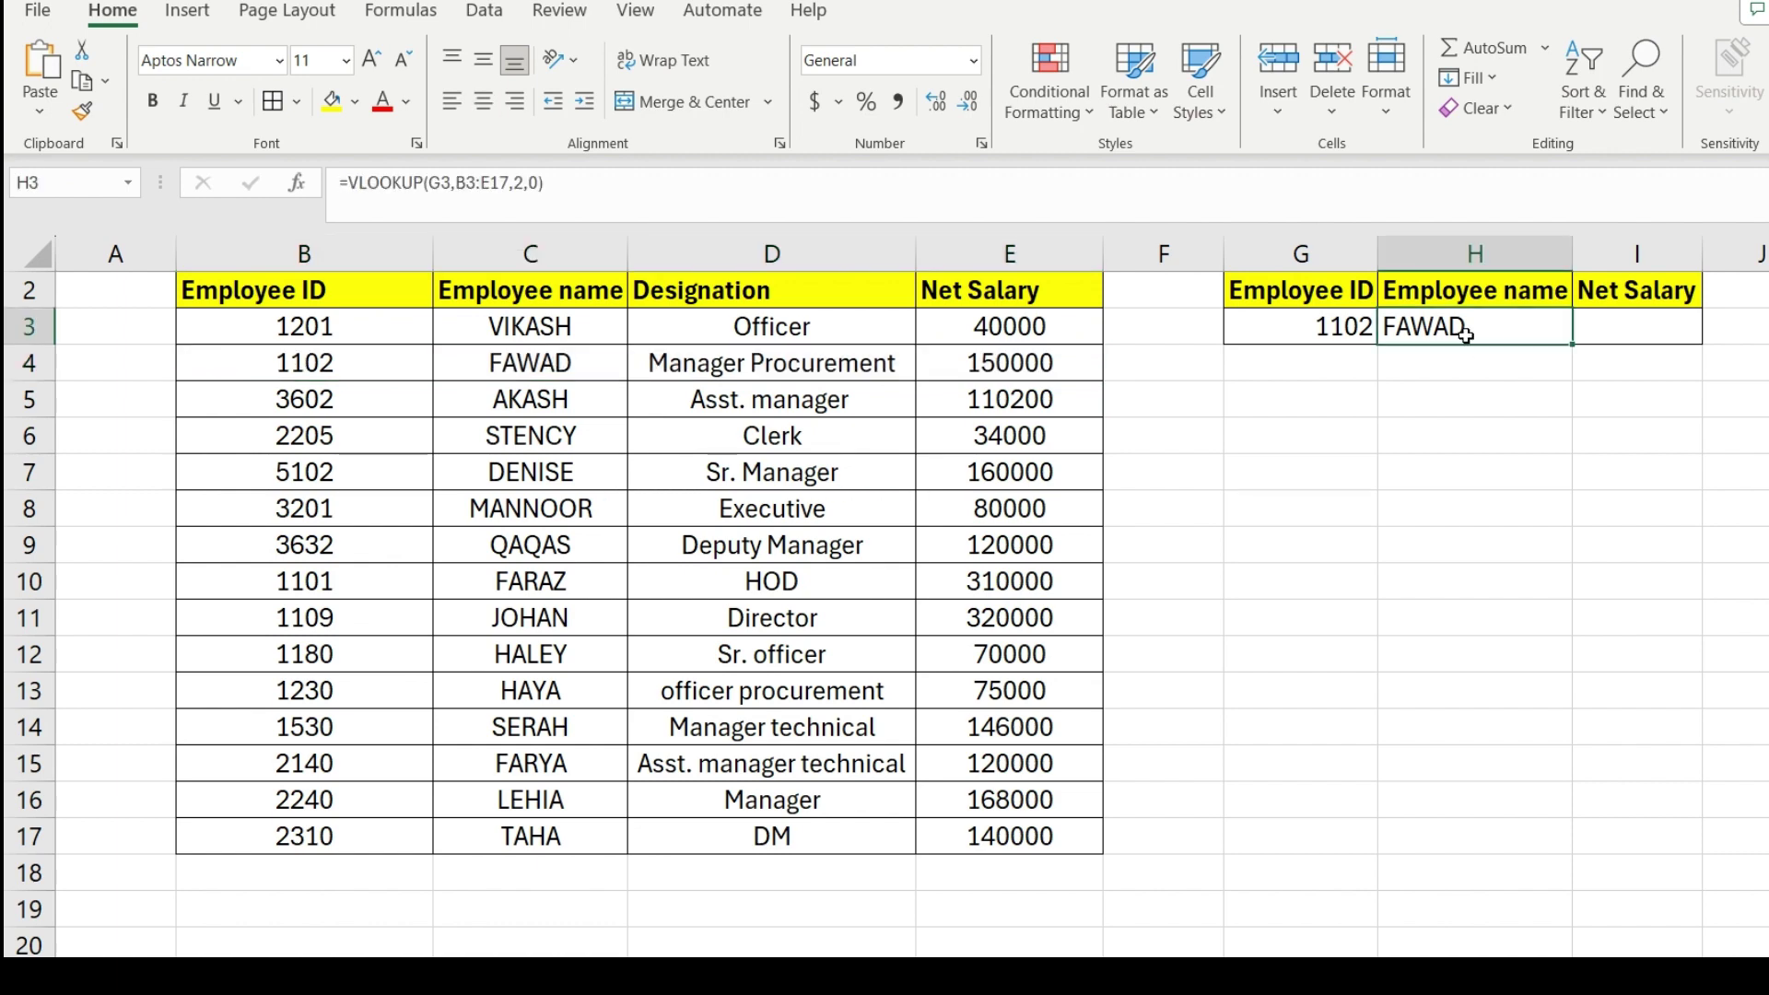
Enter the formula =VLOOKUP(G3,B3:E17,4,0) in cell I3 to look up the net salary
click(1617, 324)
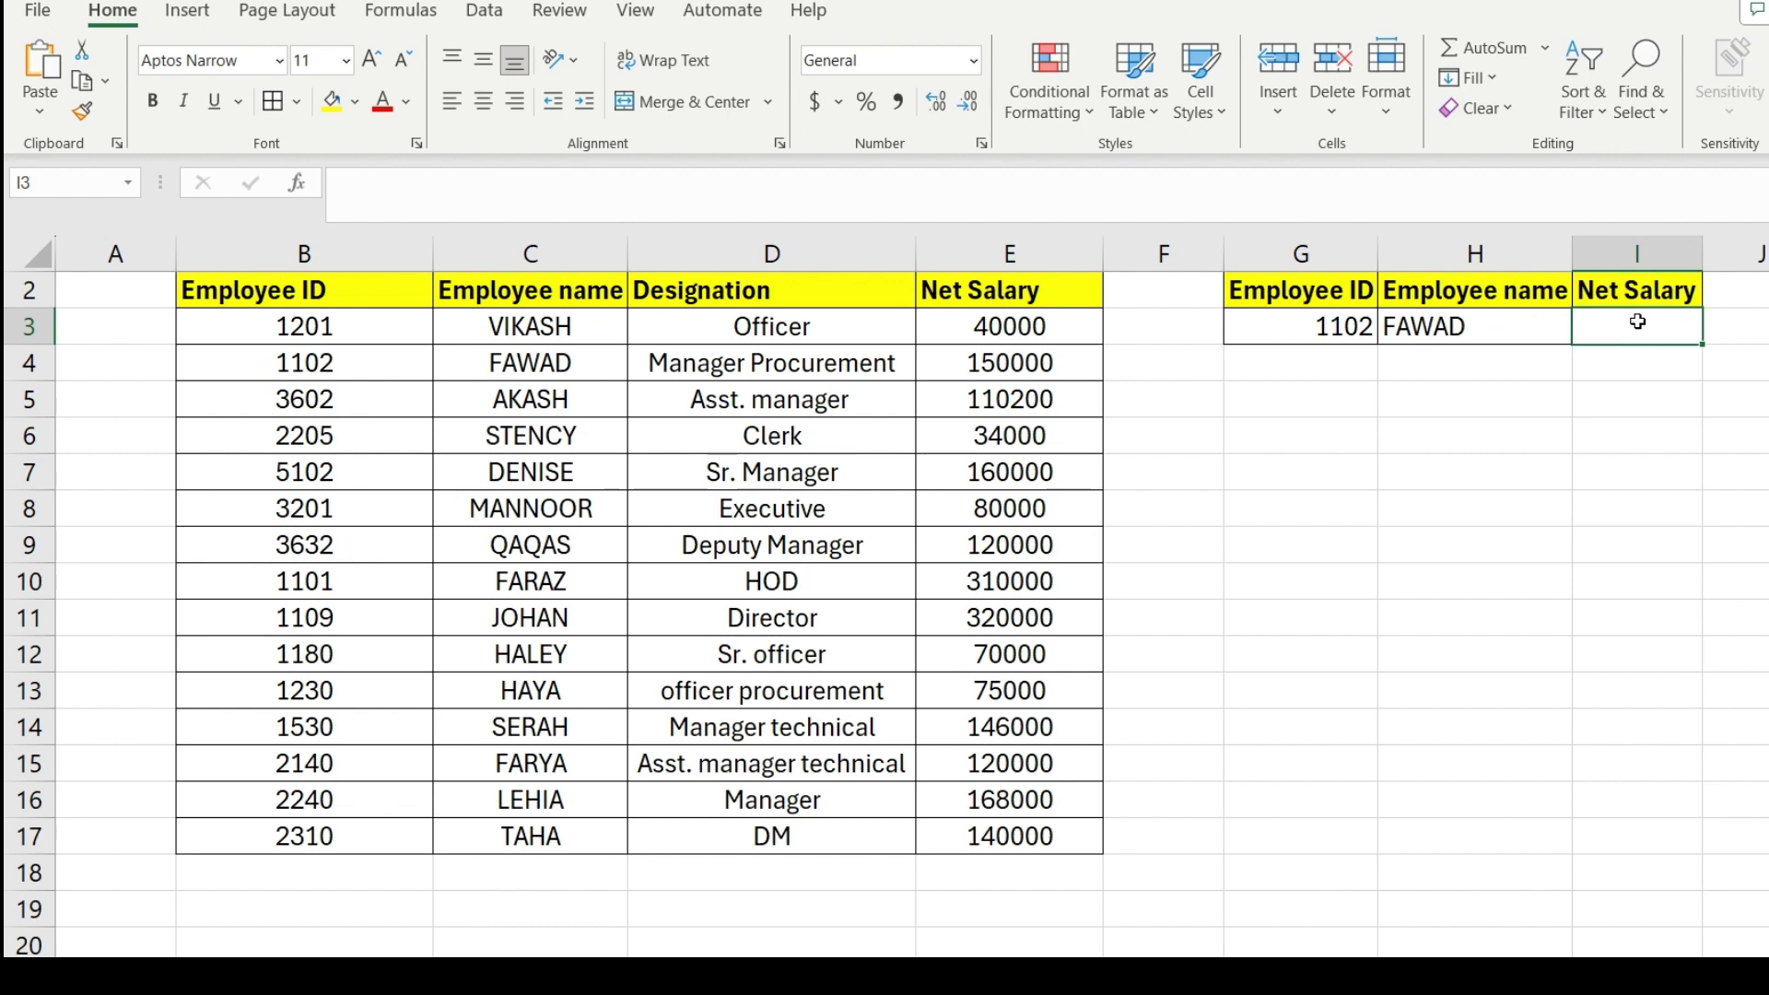
text(=vl)
key(Tab)
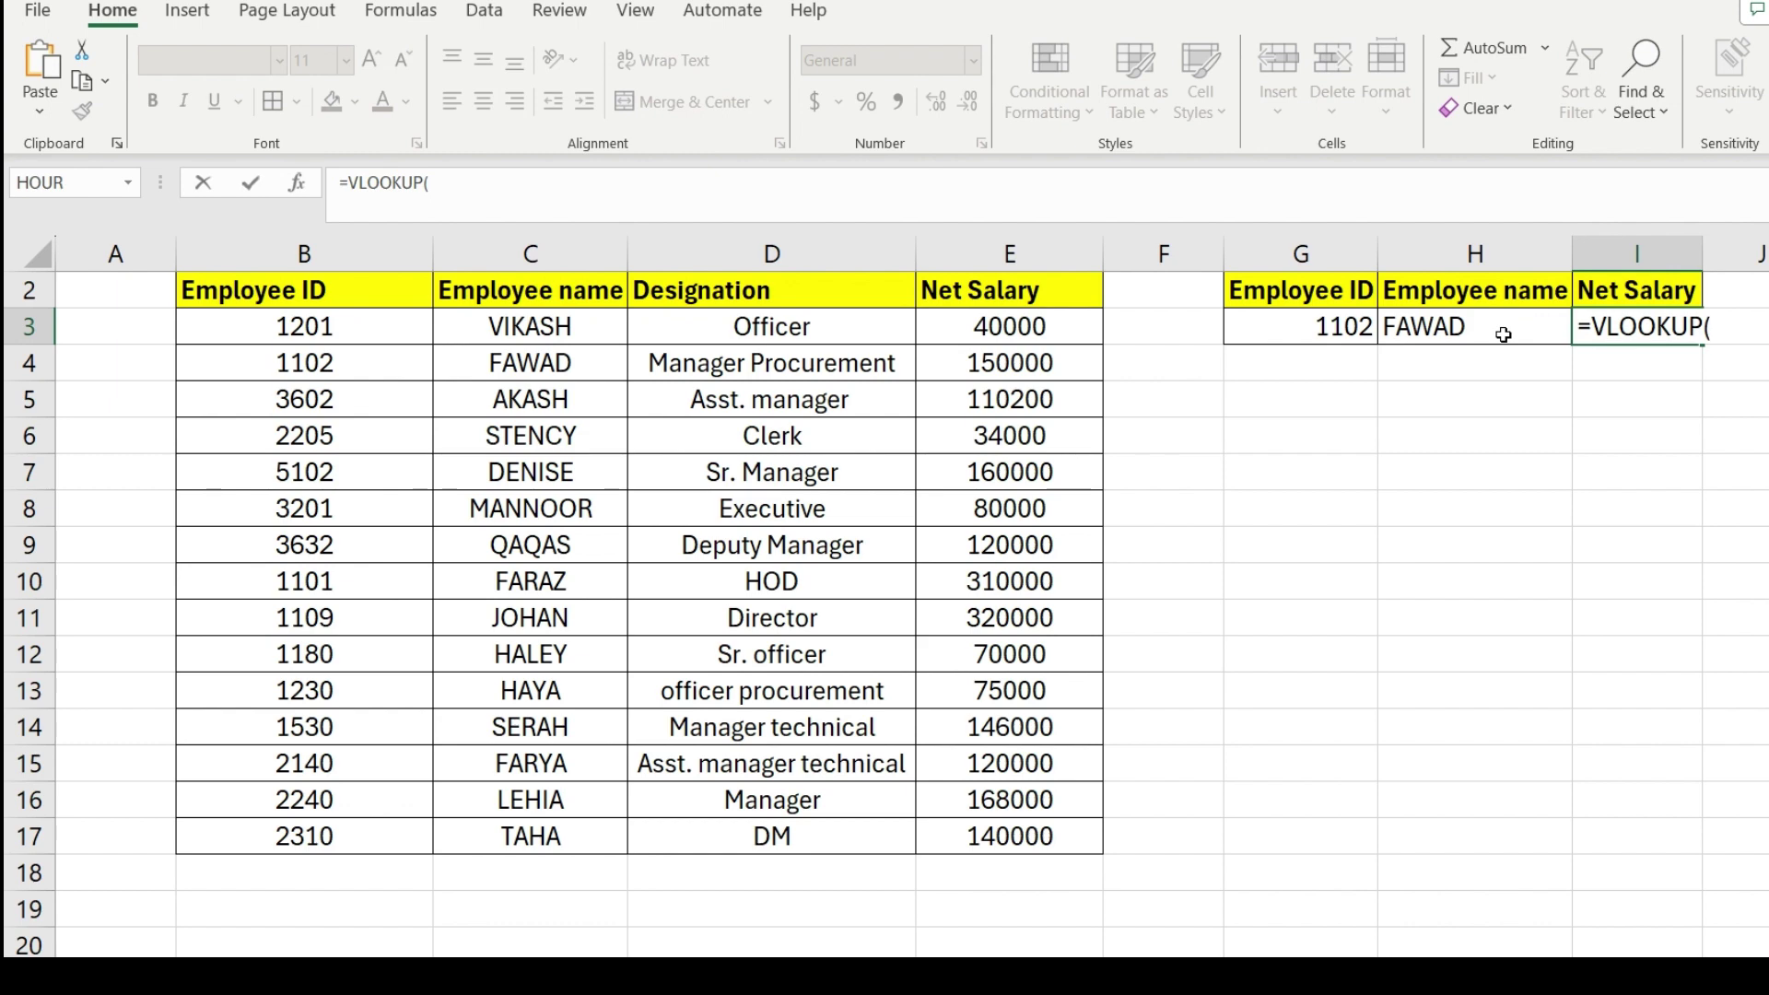
click(1331, 326)
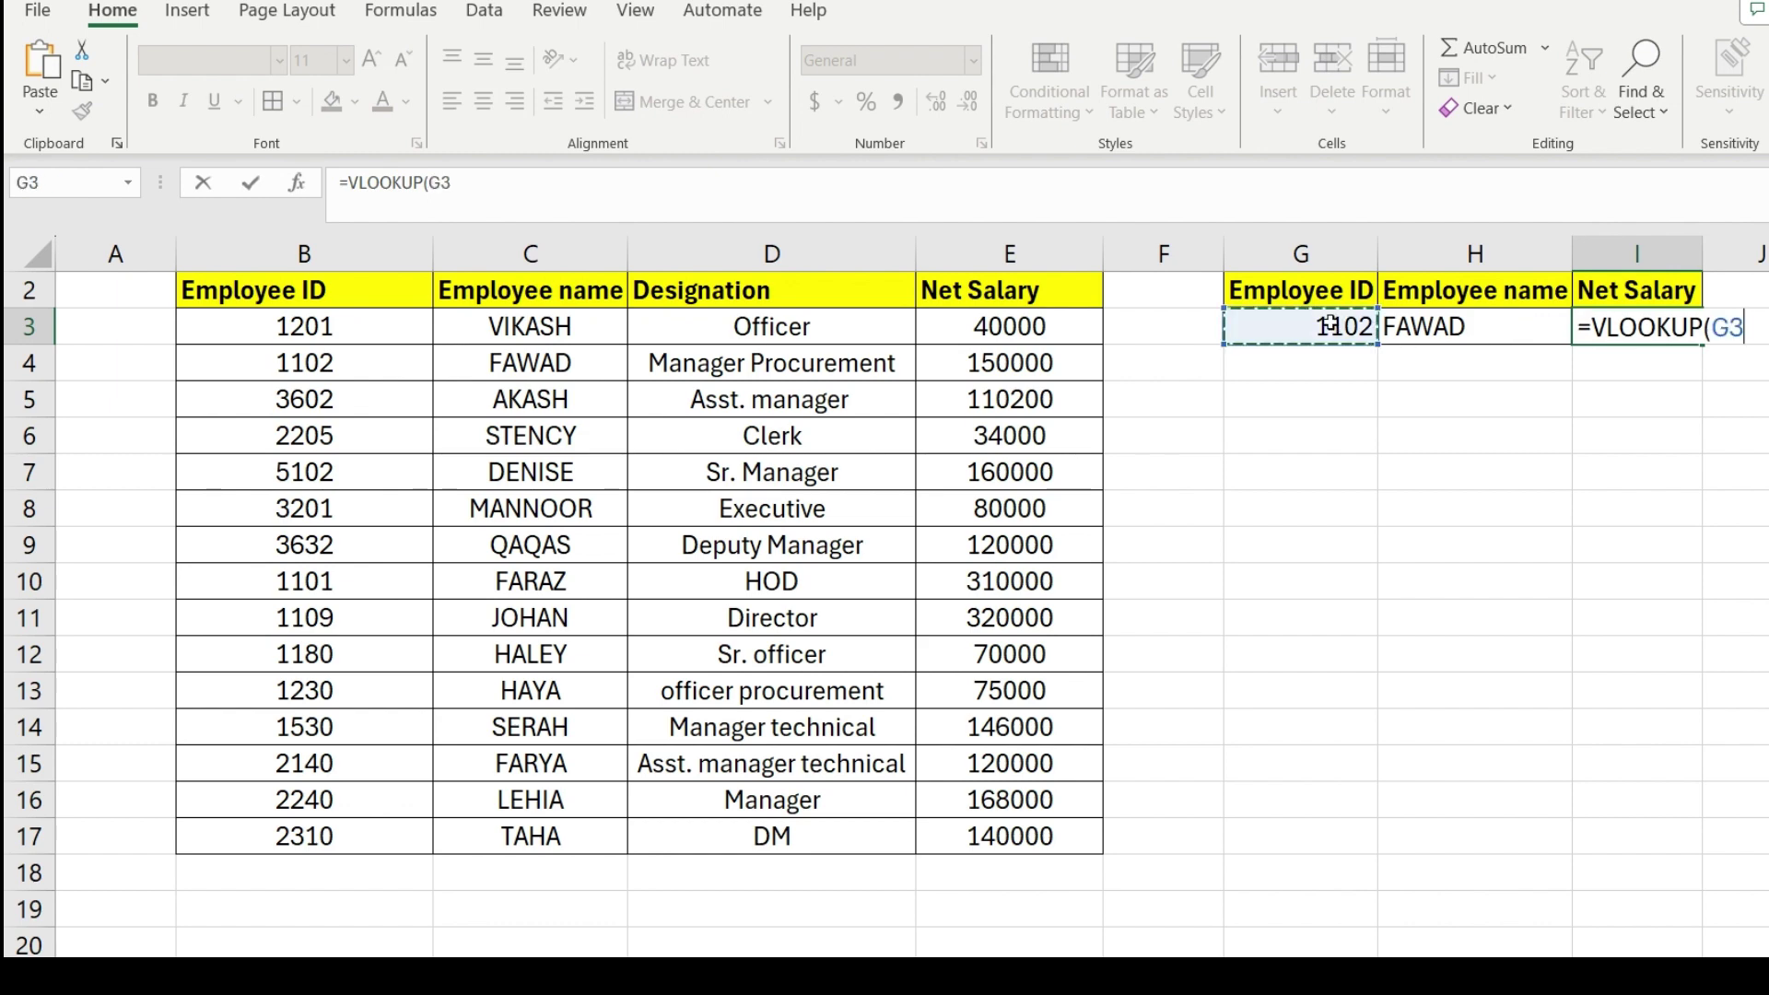
text(,)
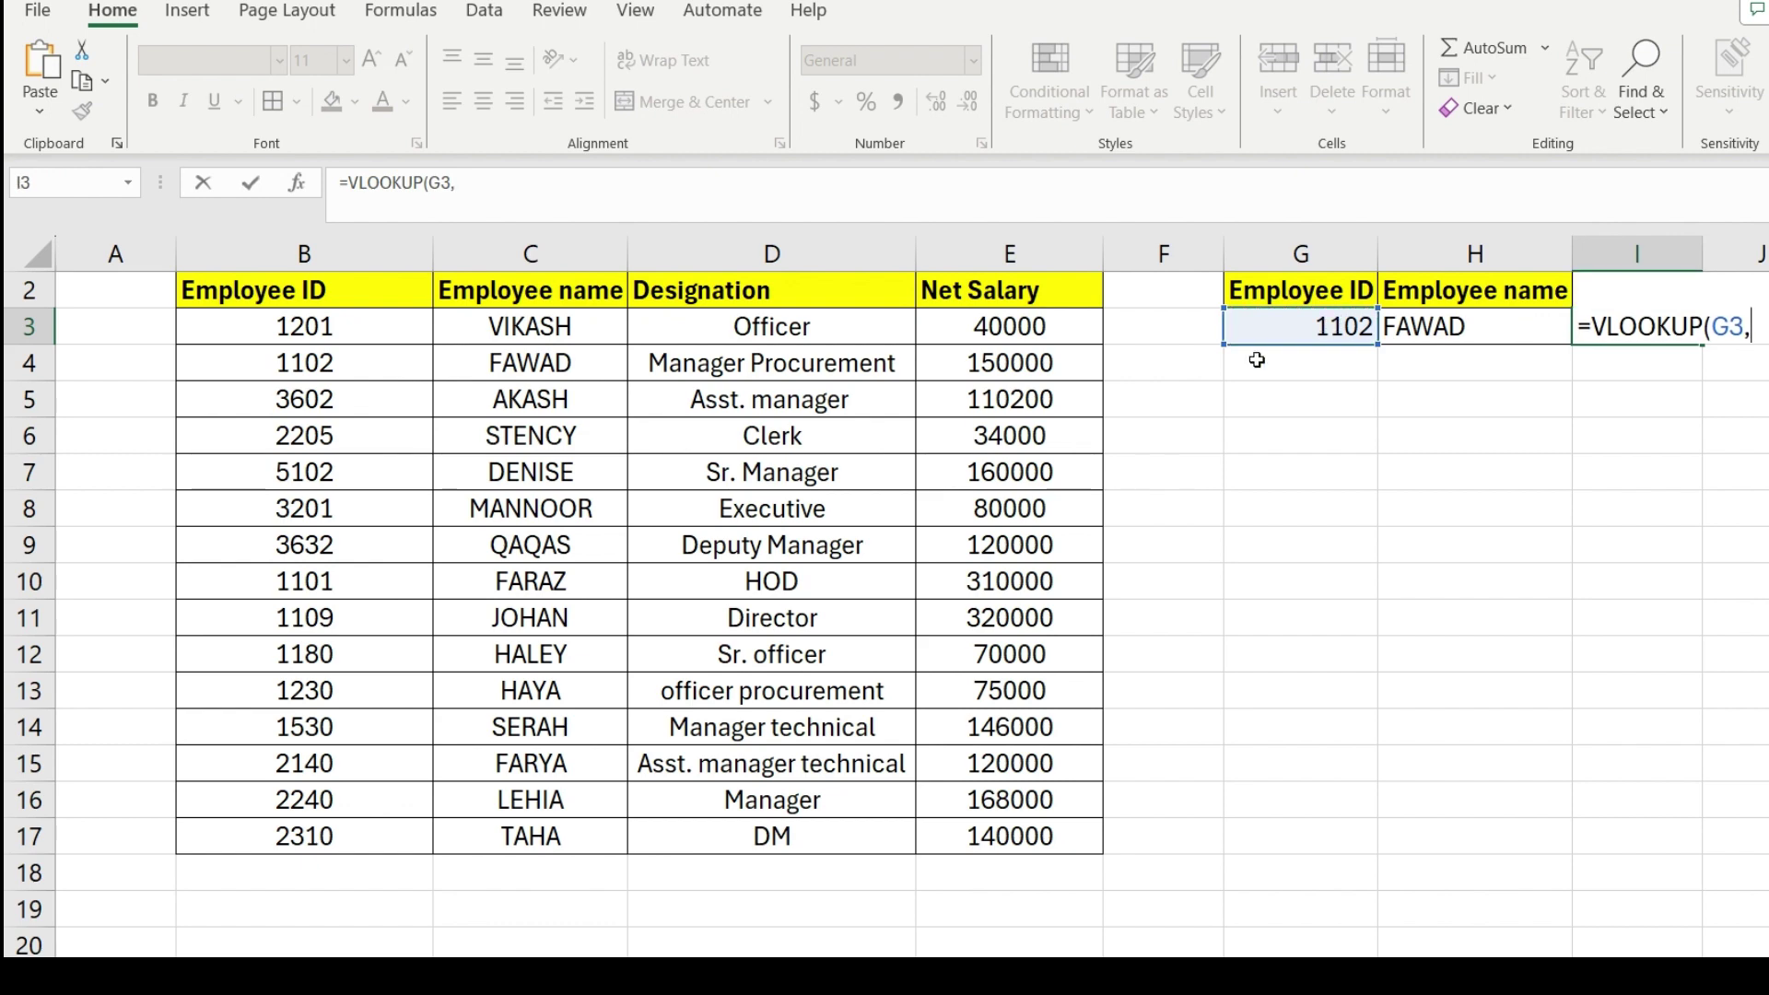
drag(301, 334, 1038, 845)
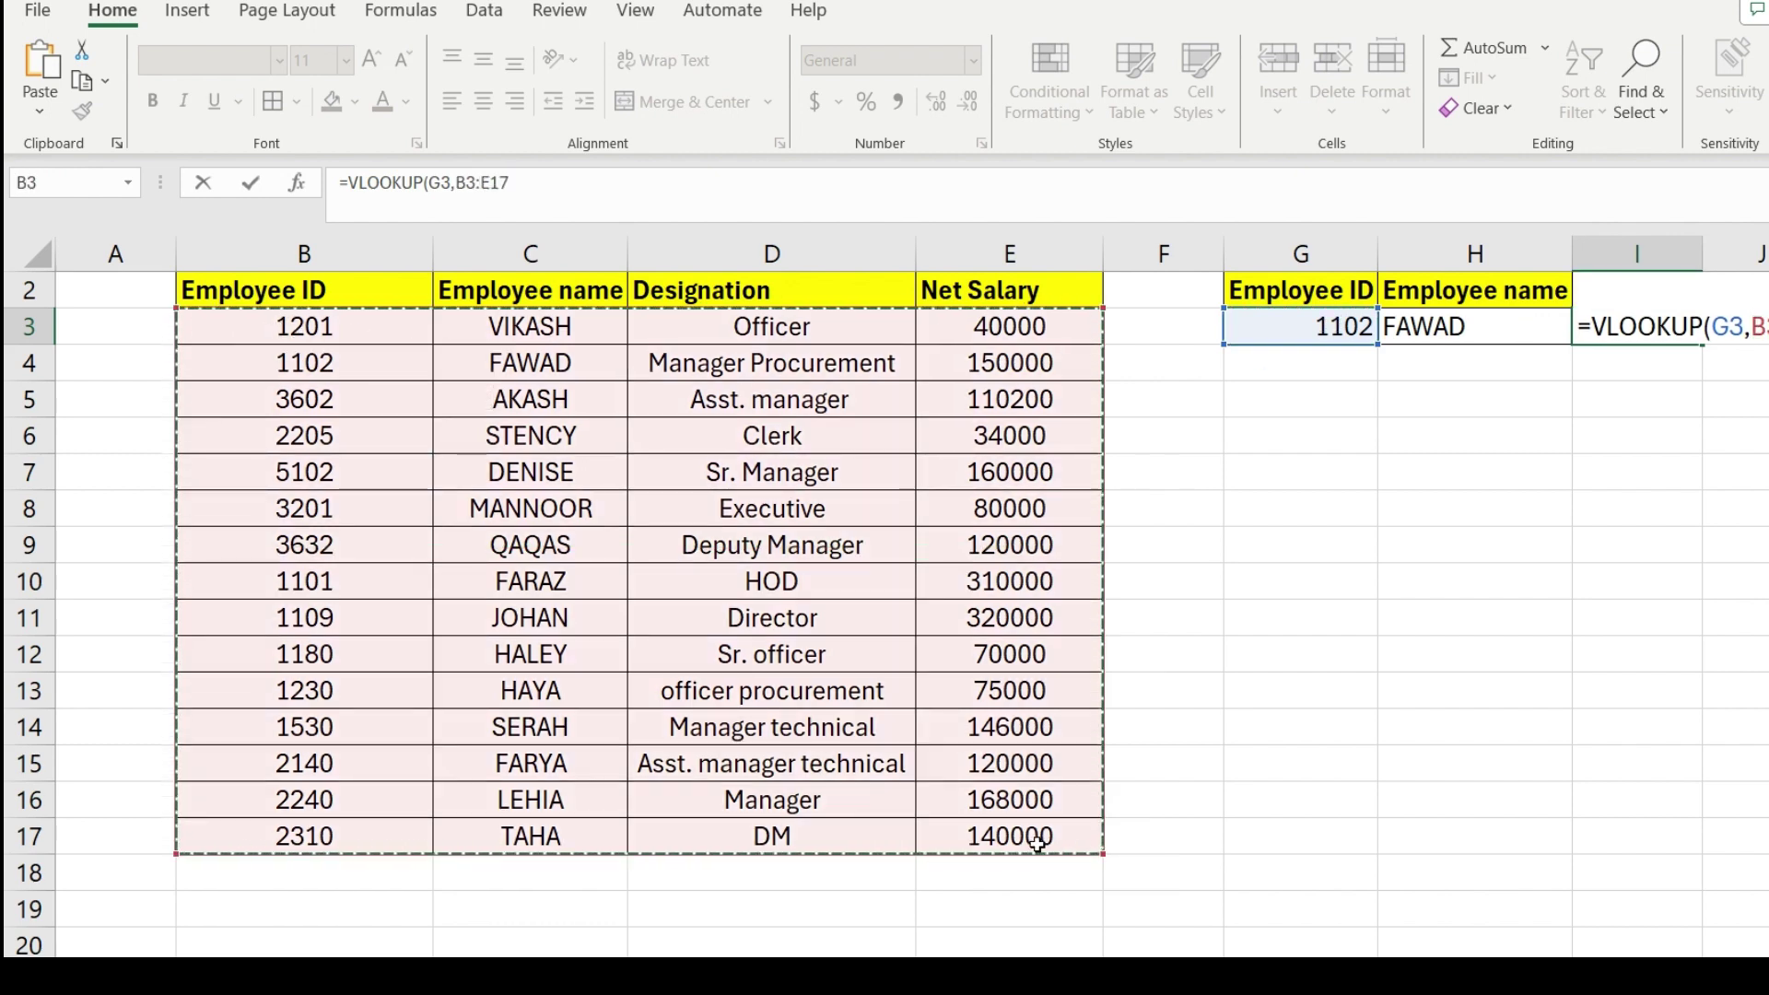
text(,)
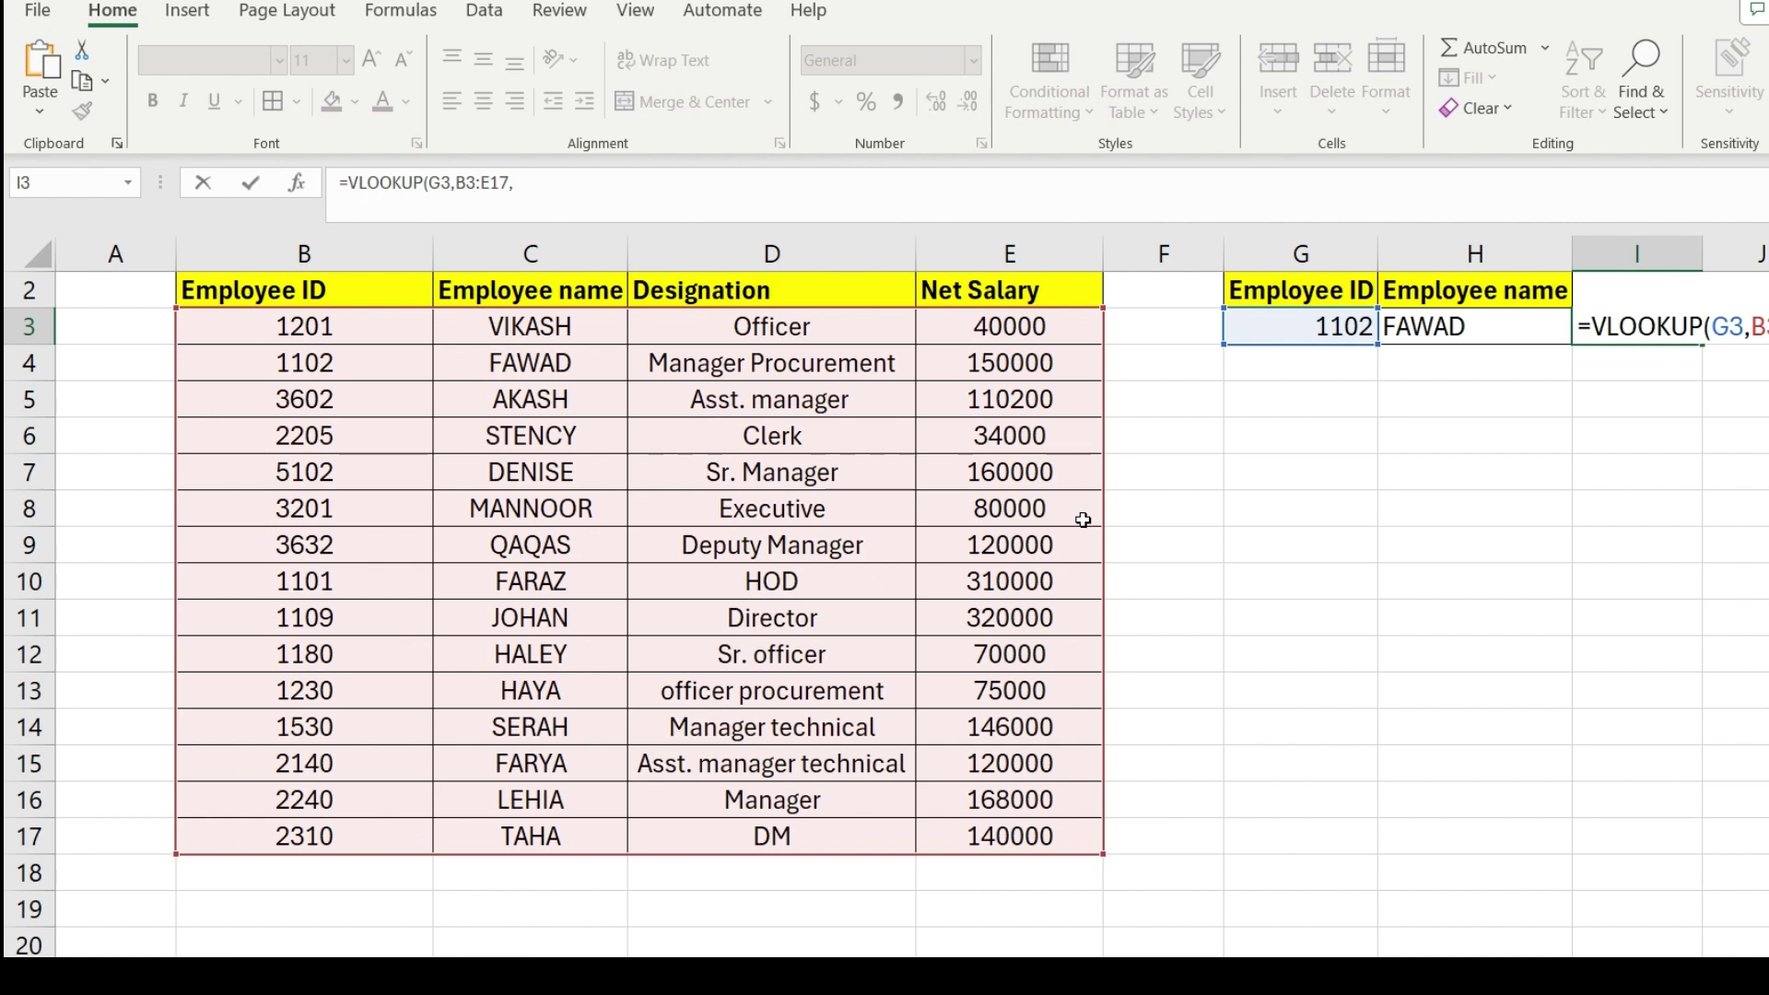
text(4,0))
key(Return)
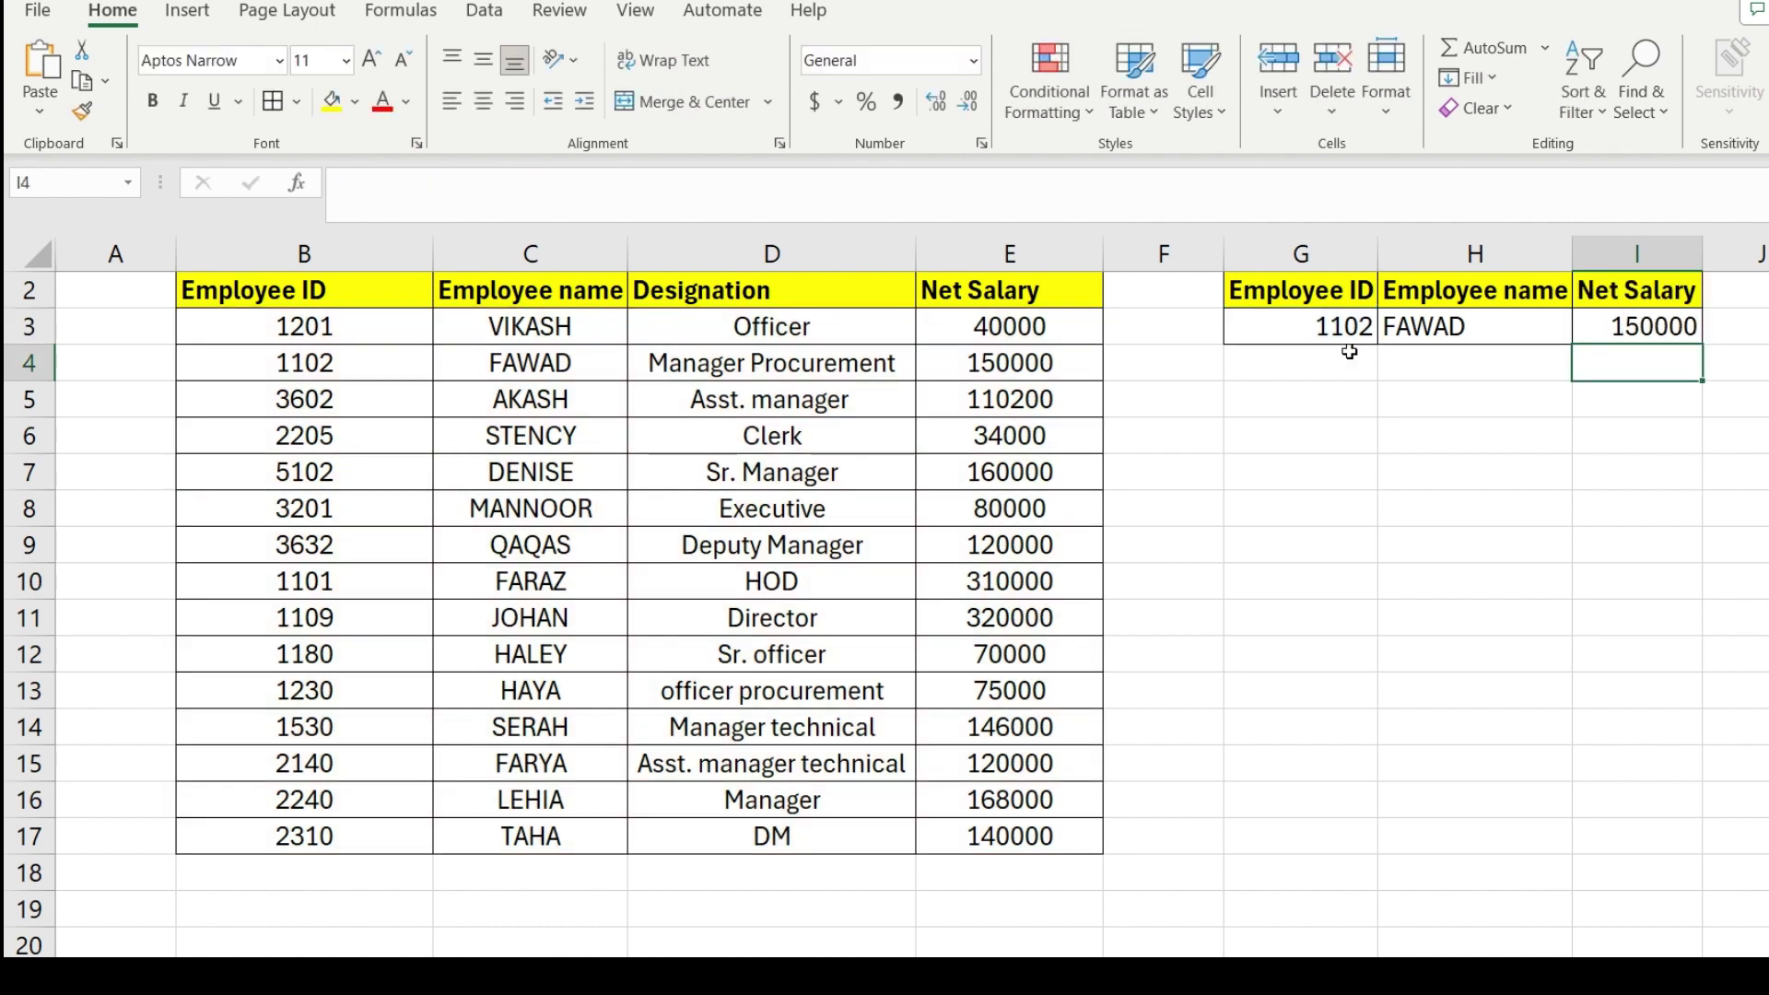
Check the name and net salary lookup formulas in H3 and I3 against row 4 of the employee table
click(1623, 330)
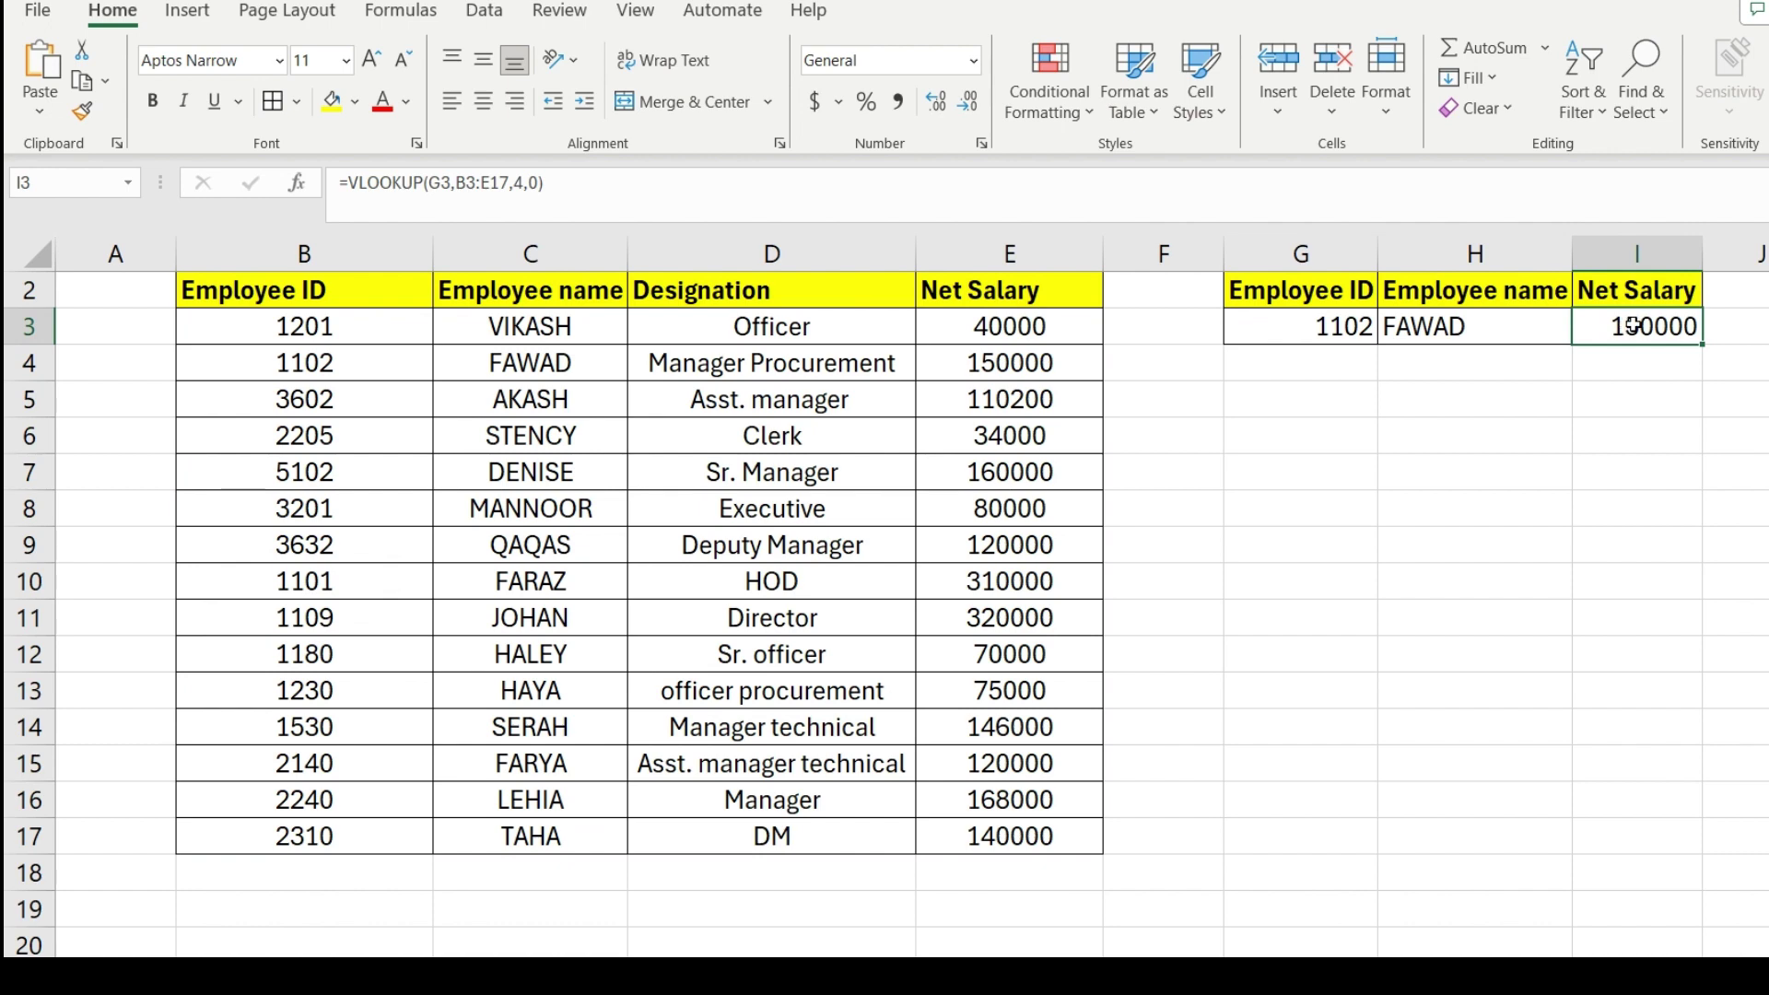
click(1415, 327)
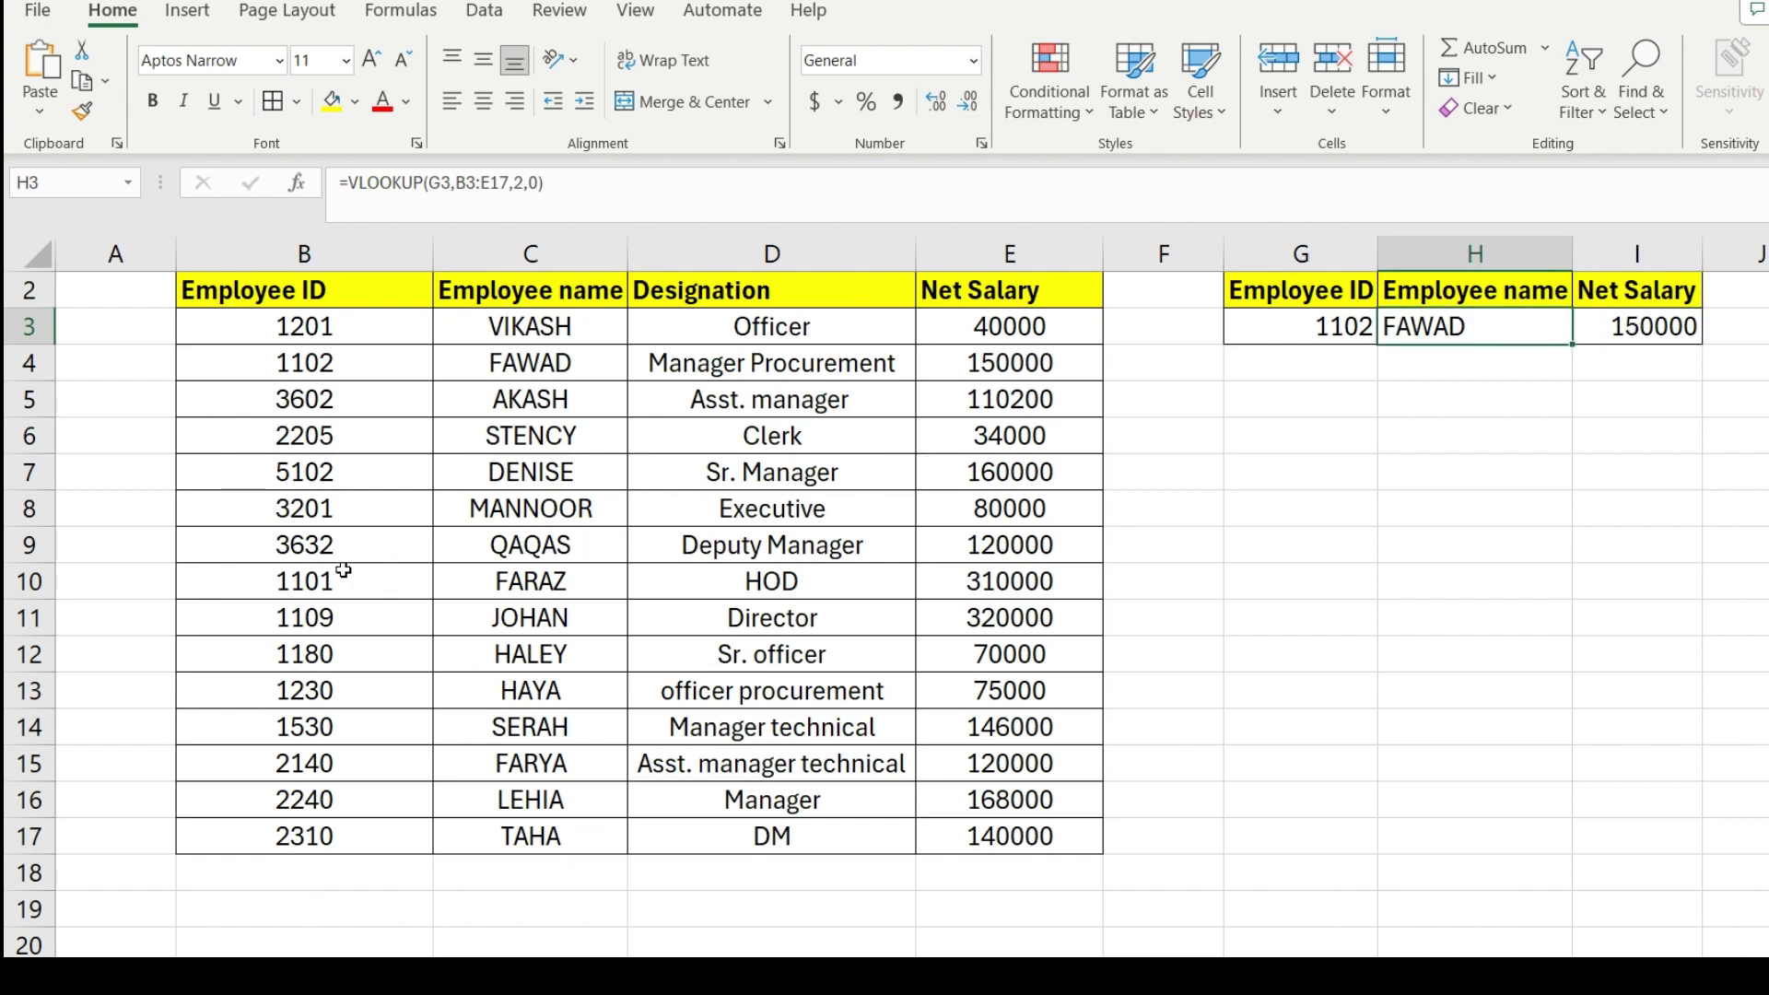
drag(246, 378, 1001, 367)
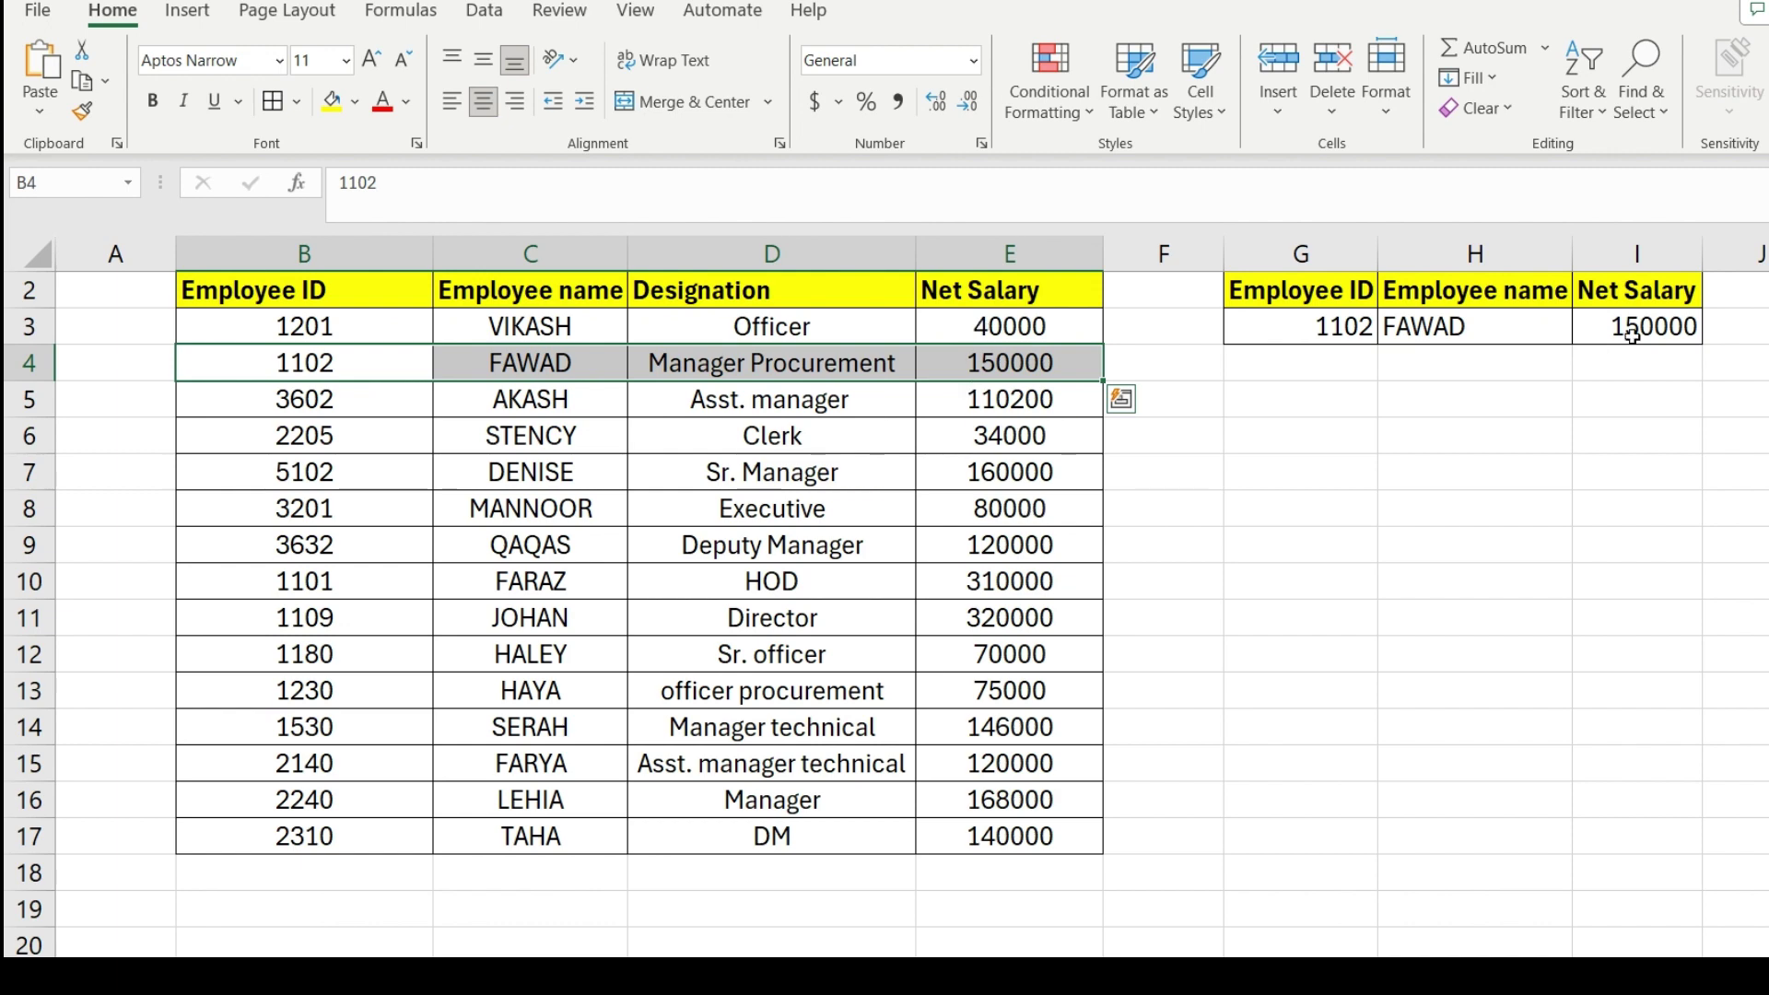
Enter the employee ID from row 7 in G3 and compare the looked-up name and net salary with B7:E7
click(1324, 327)
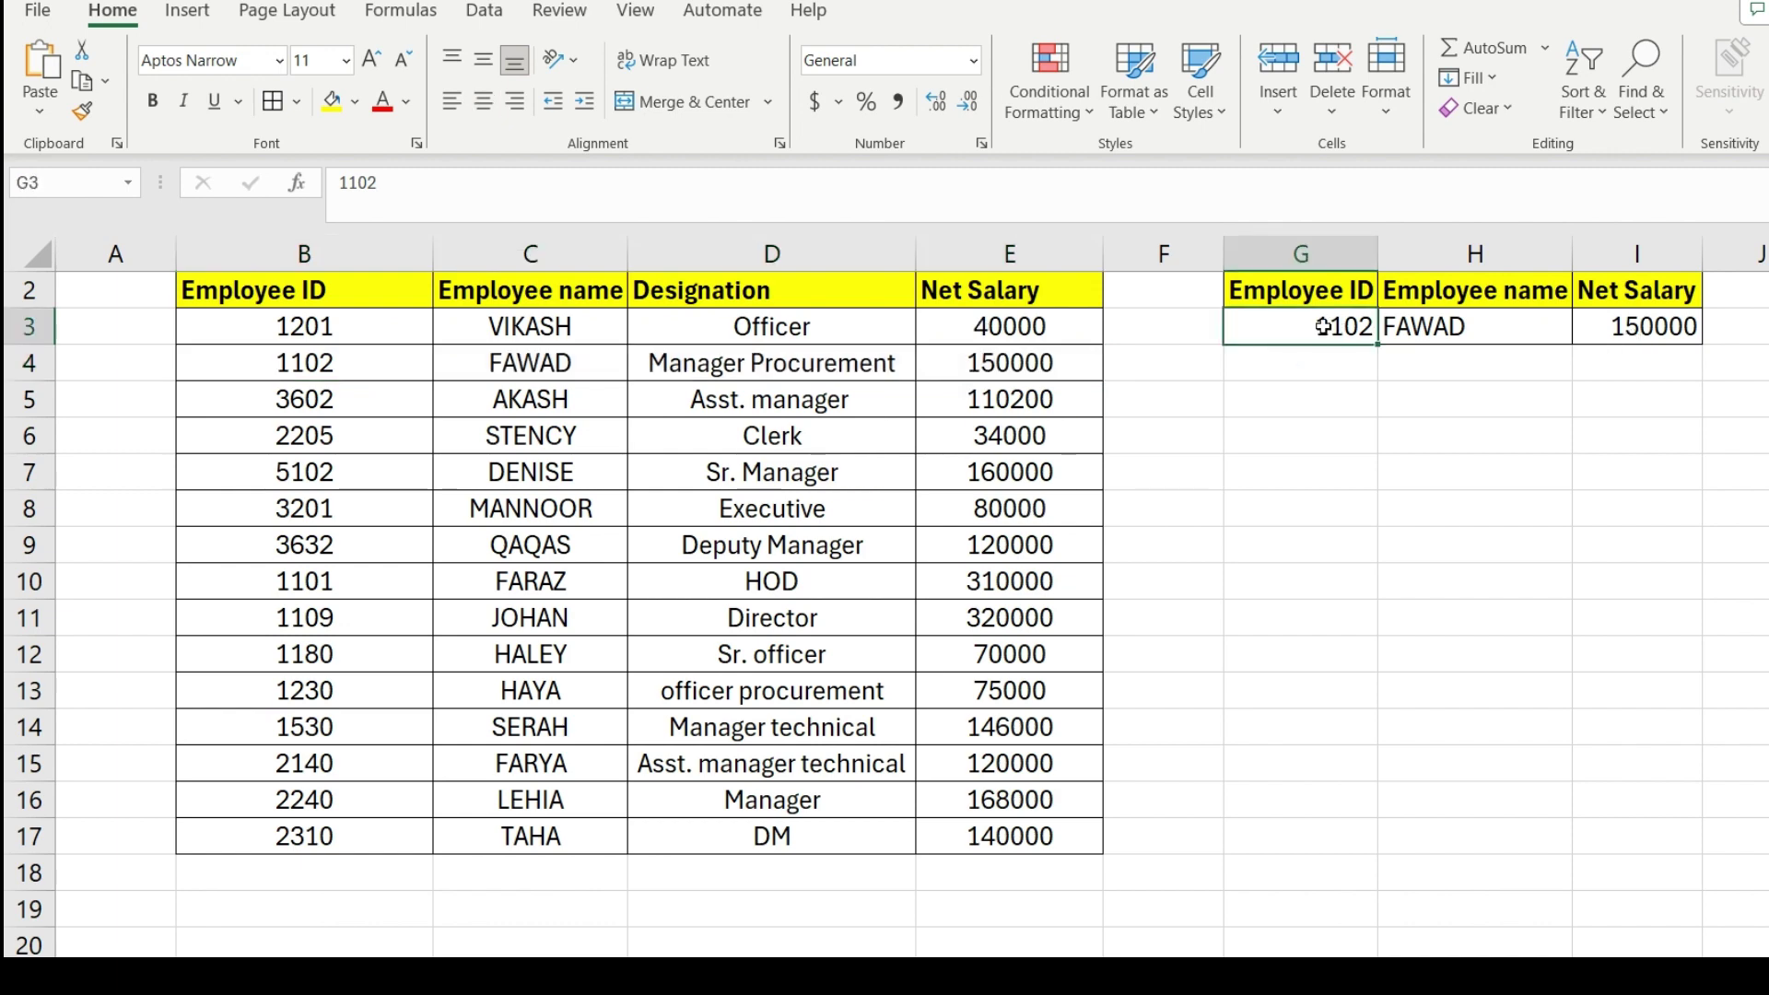
text(5102)
key(Return)
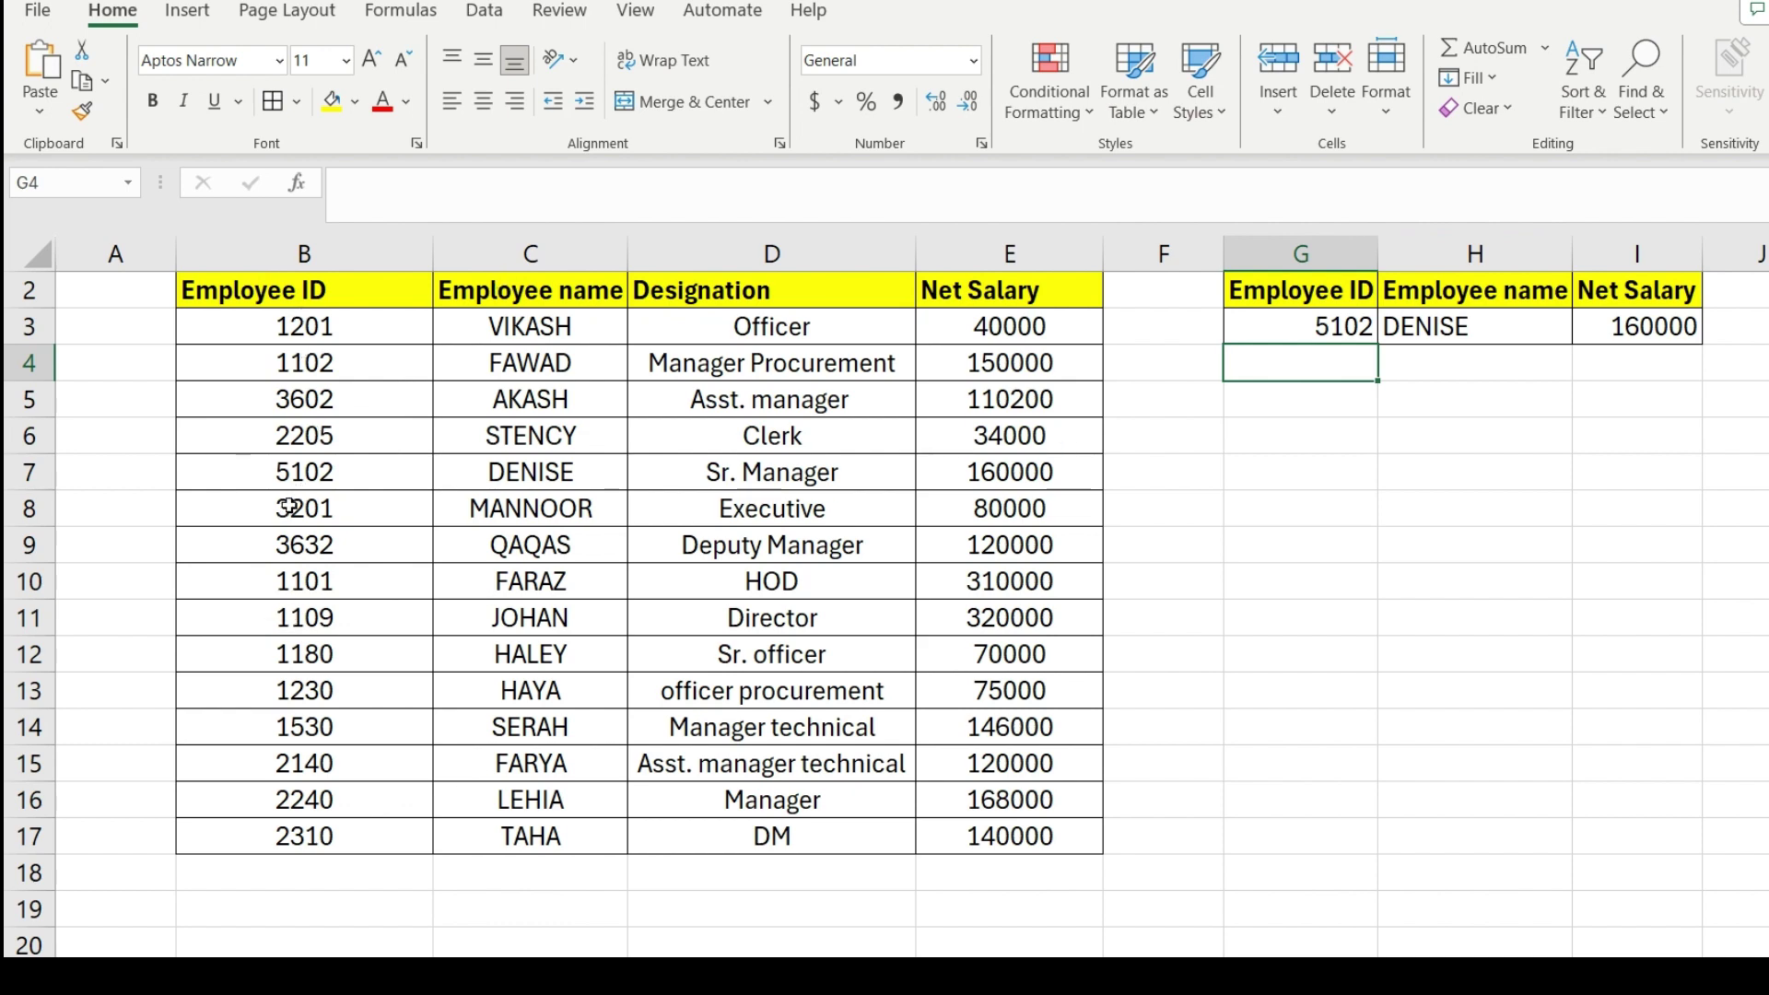
click(271, 480)
drag(226, 474, 969, 480)
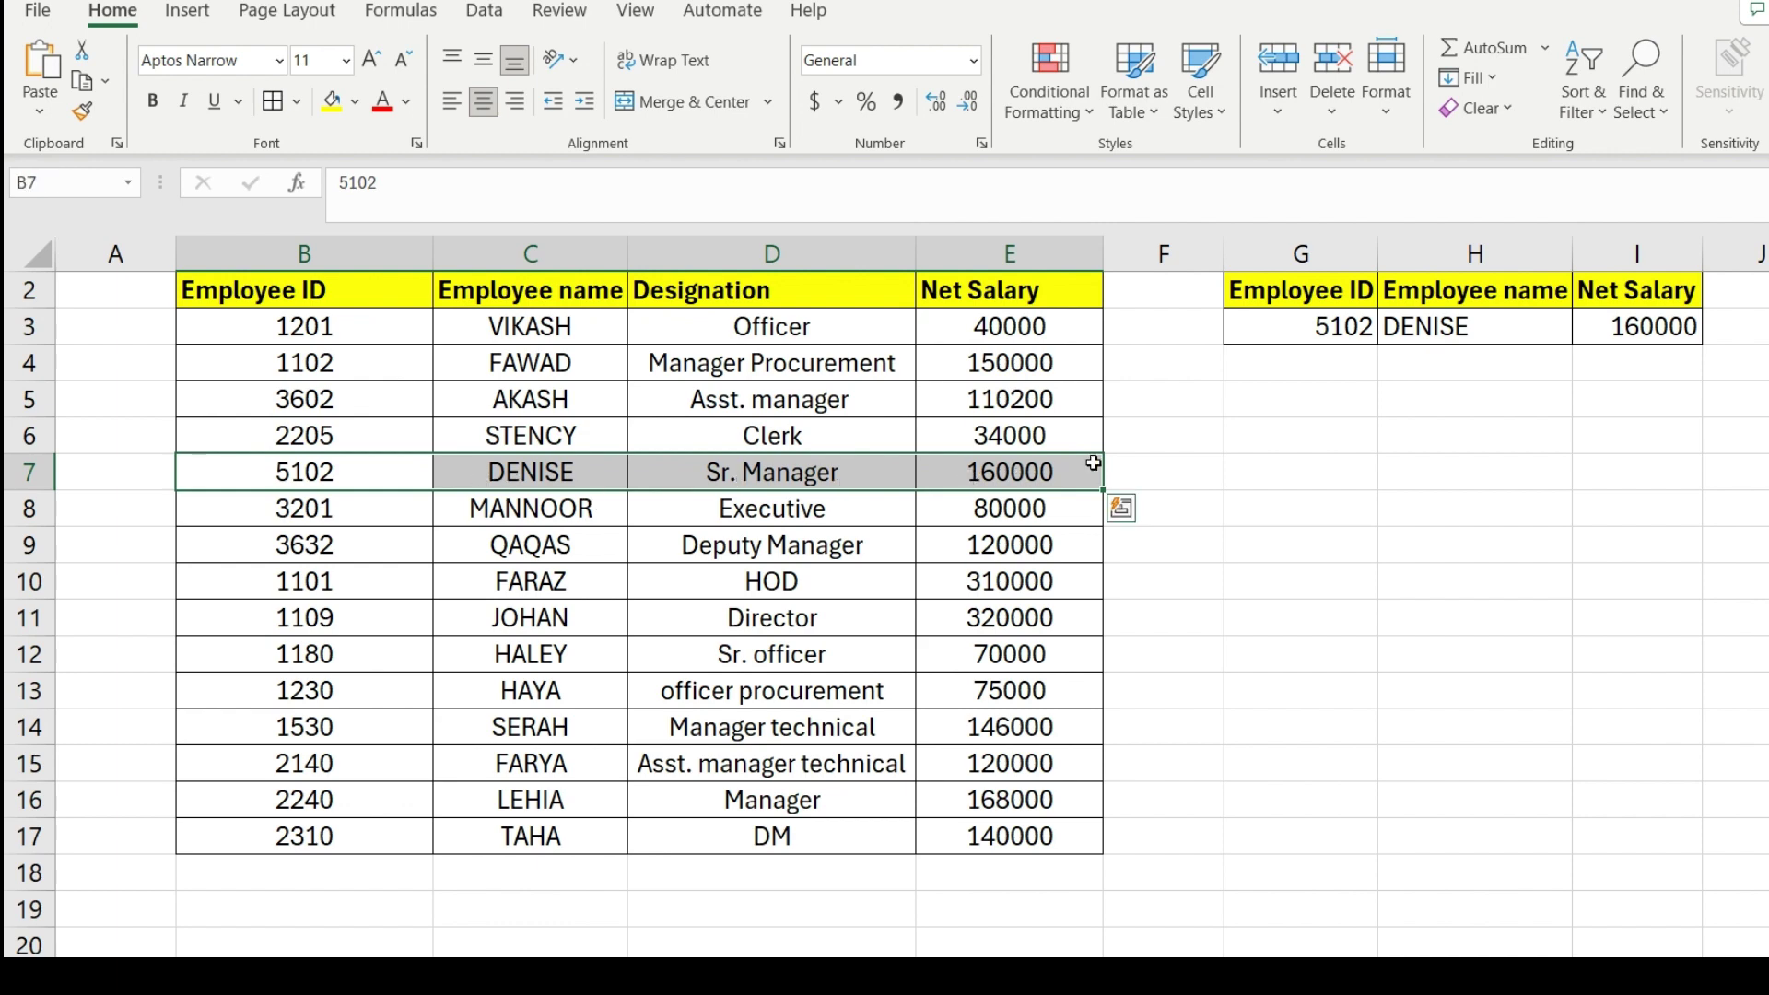
click(1665, 337)
Enter the employee ID from row 11 in G3 and compare the looked-up name and net salary with B11:E11
click(1299, 334)
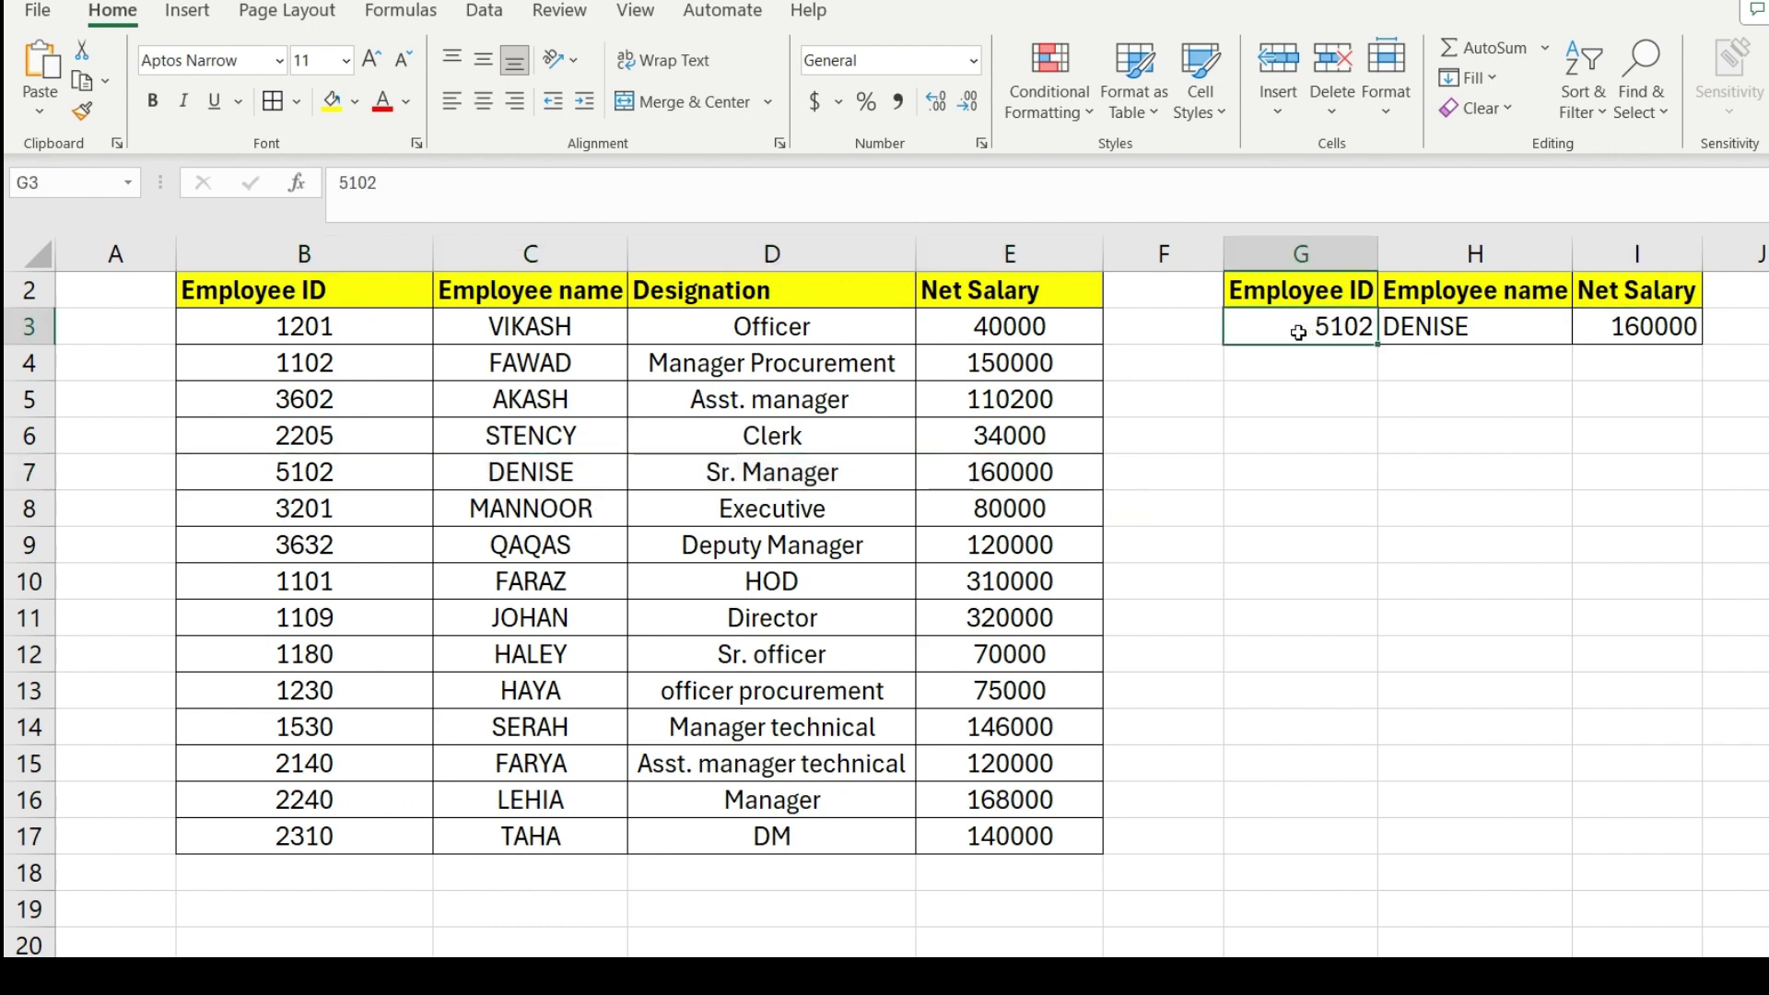
text(1109)
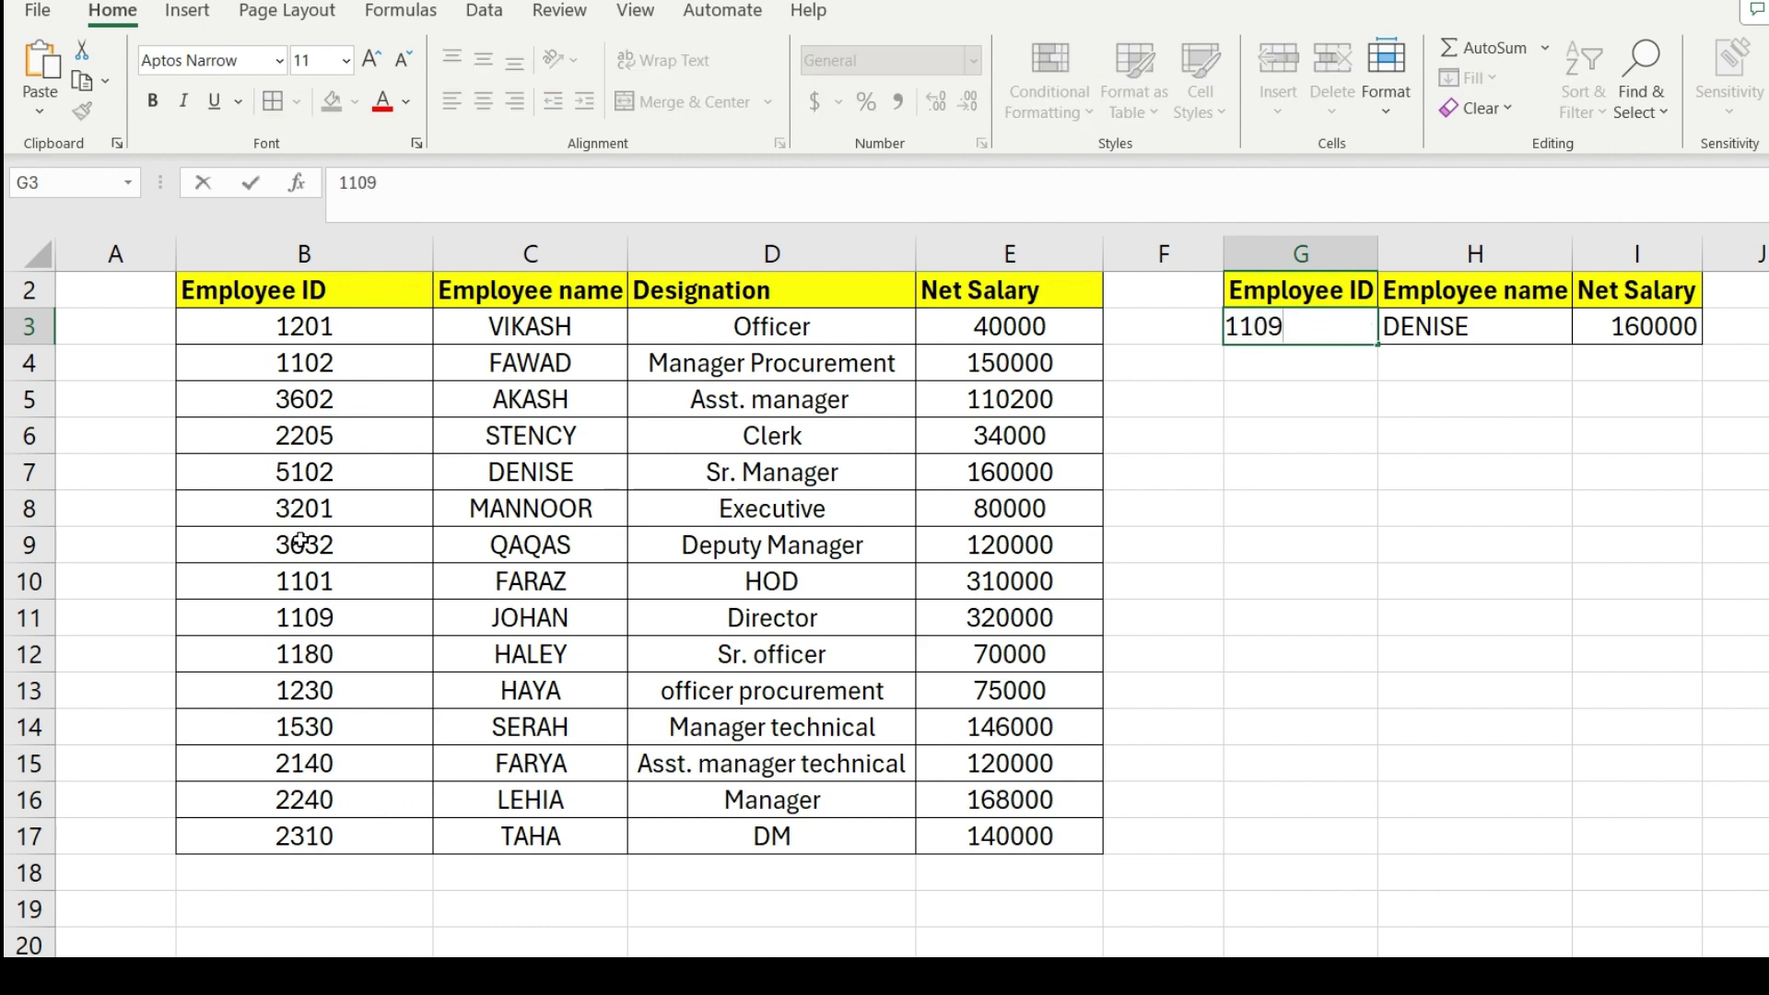
key(Return)
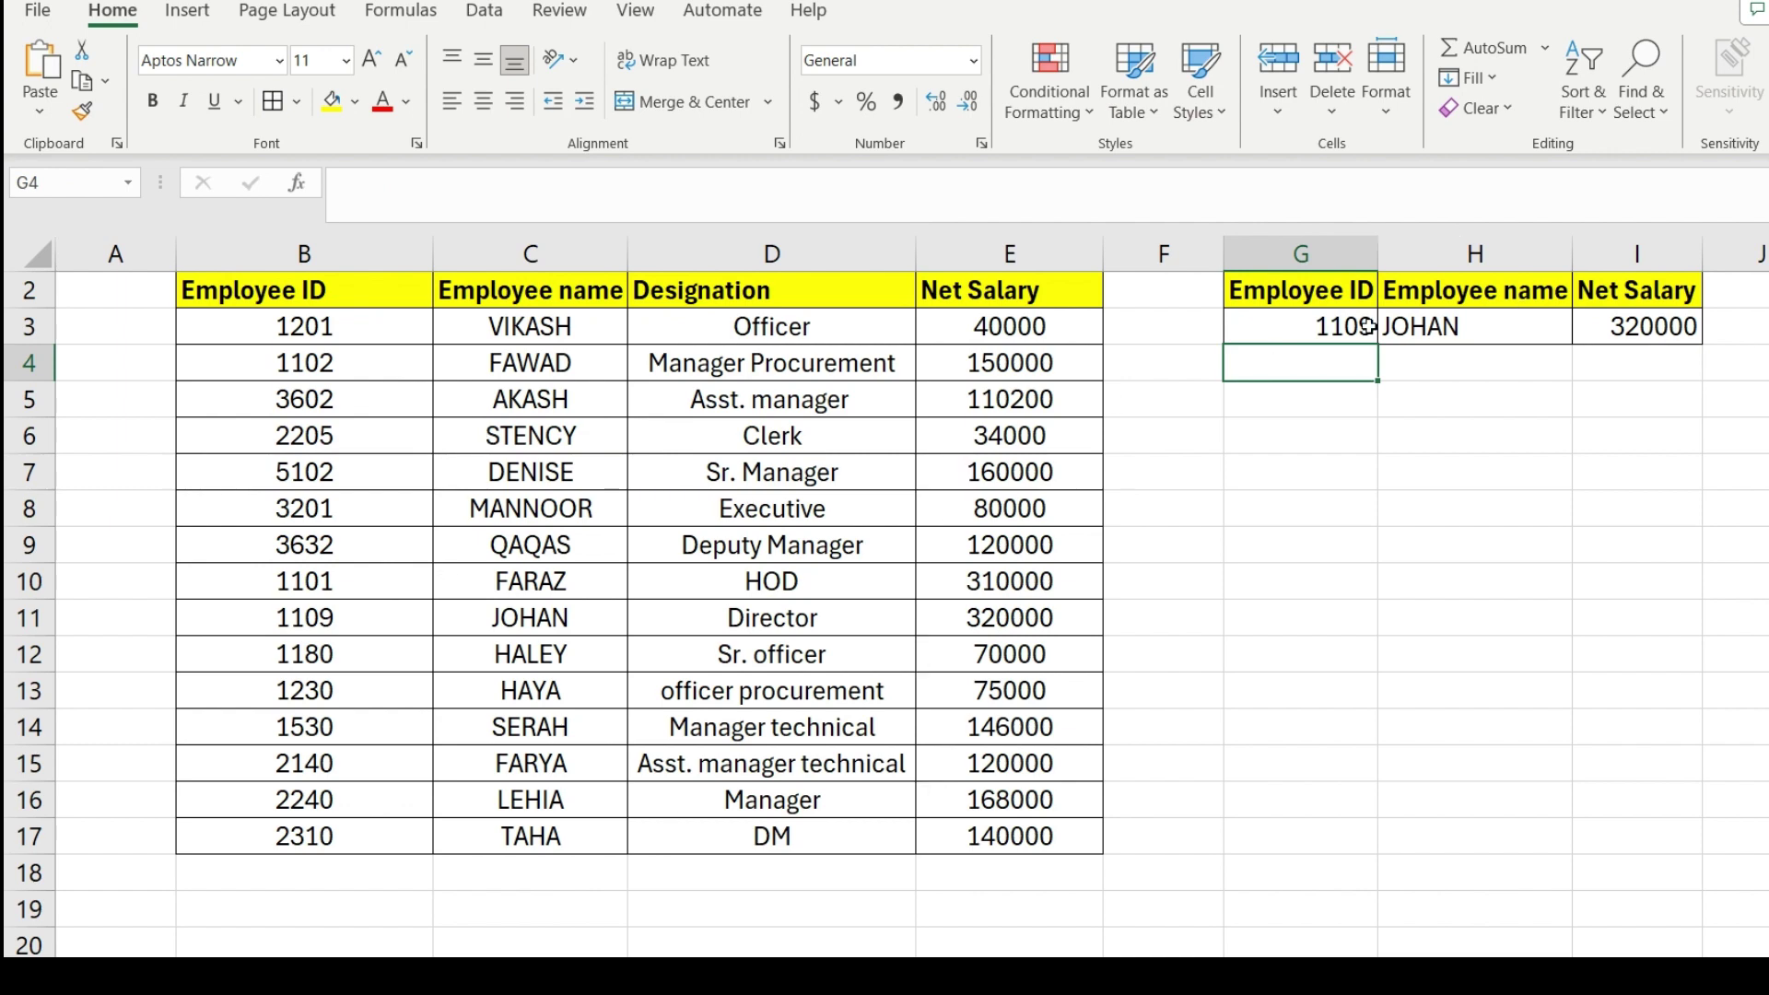
drag(245, 630, 1029, 624)
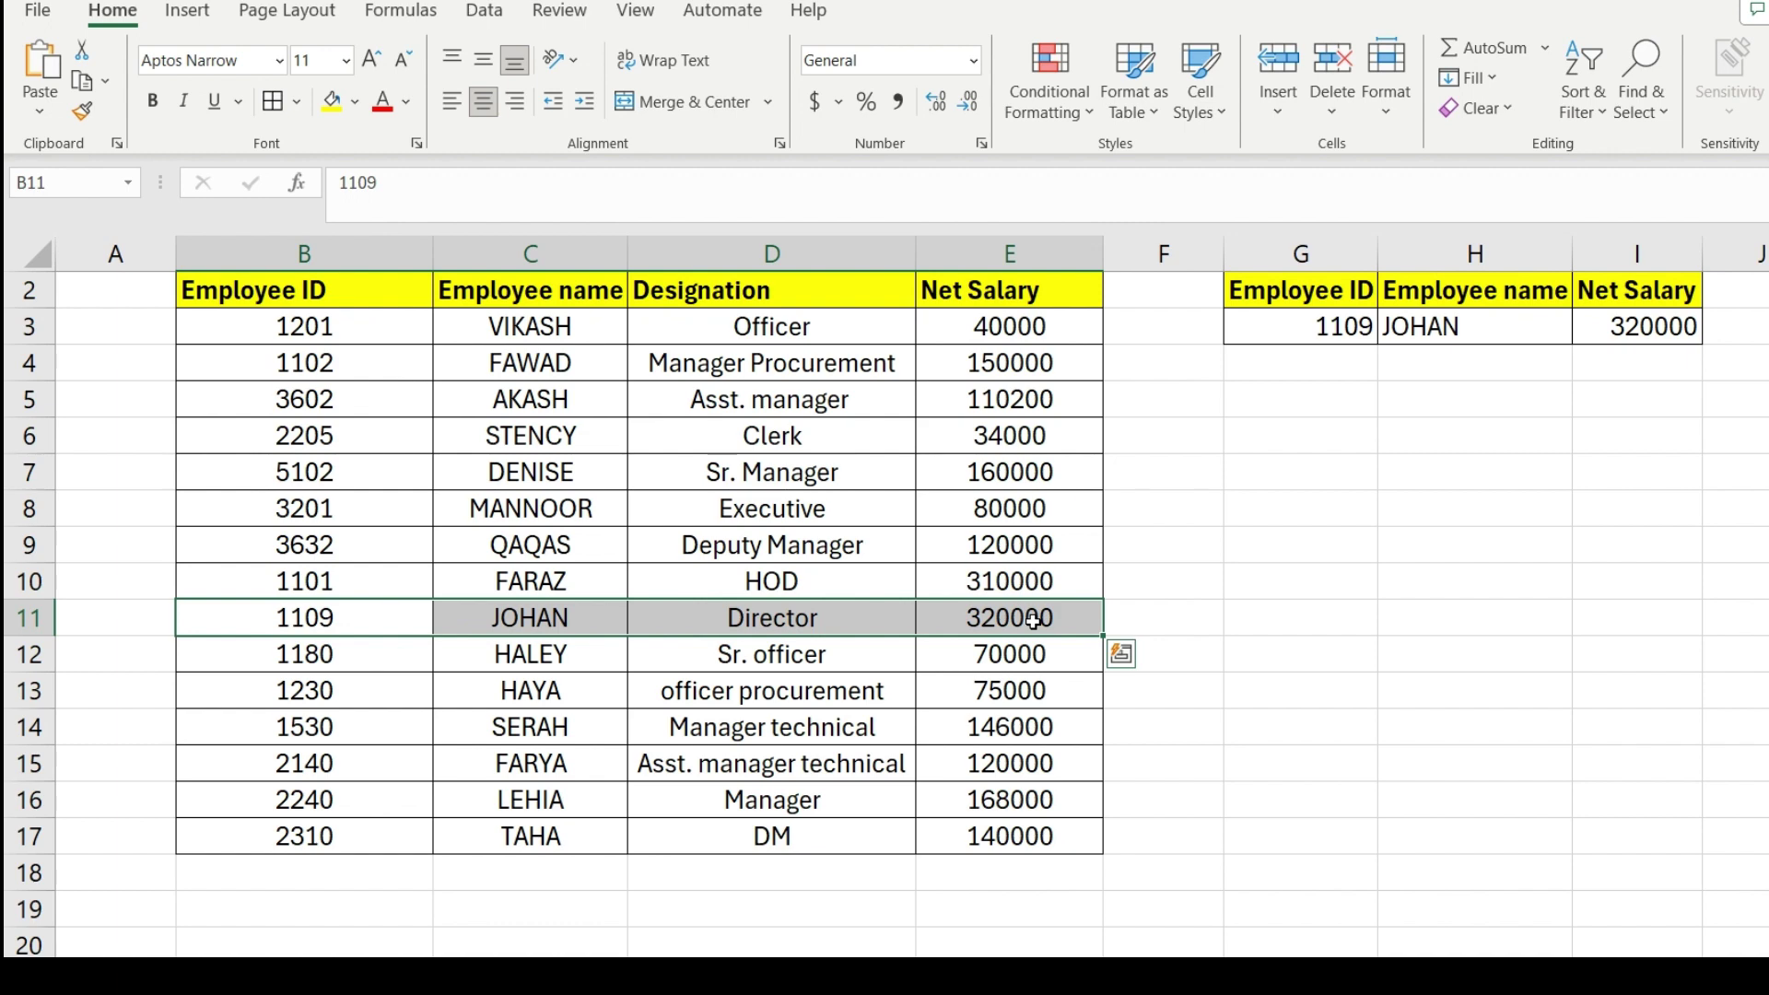
click(1034, 620)
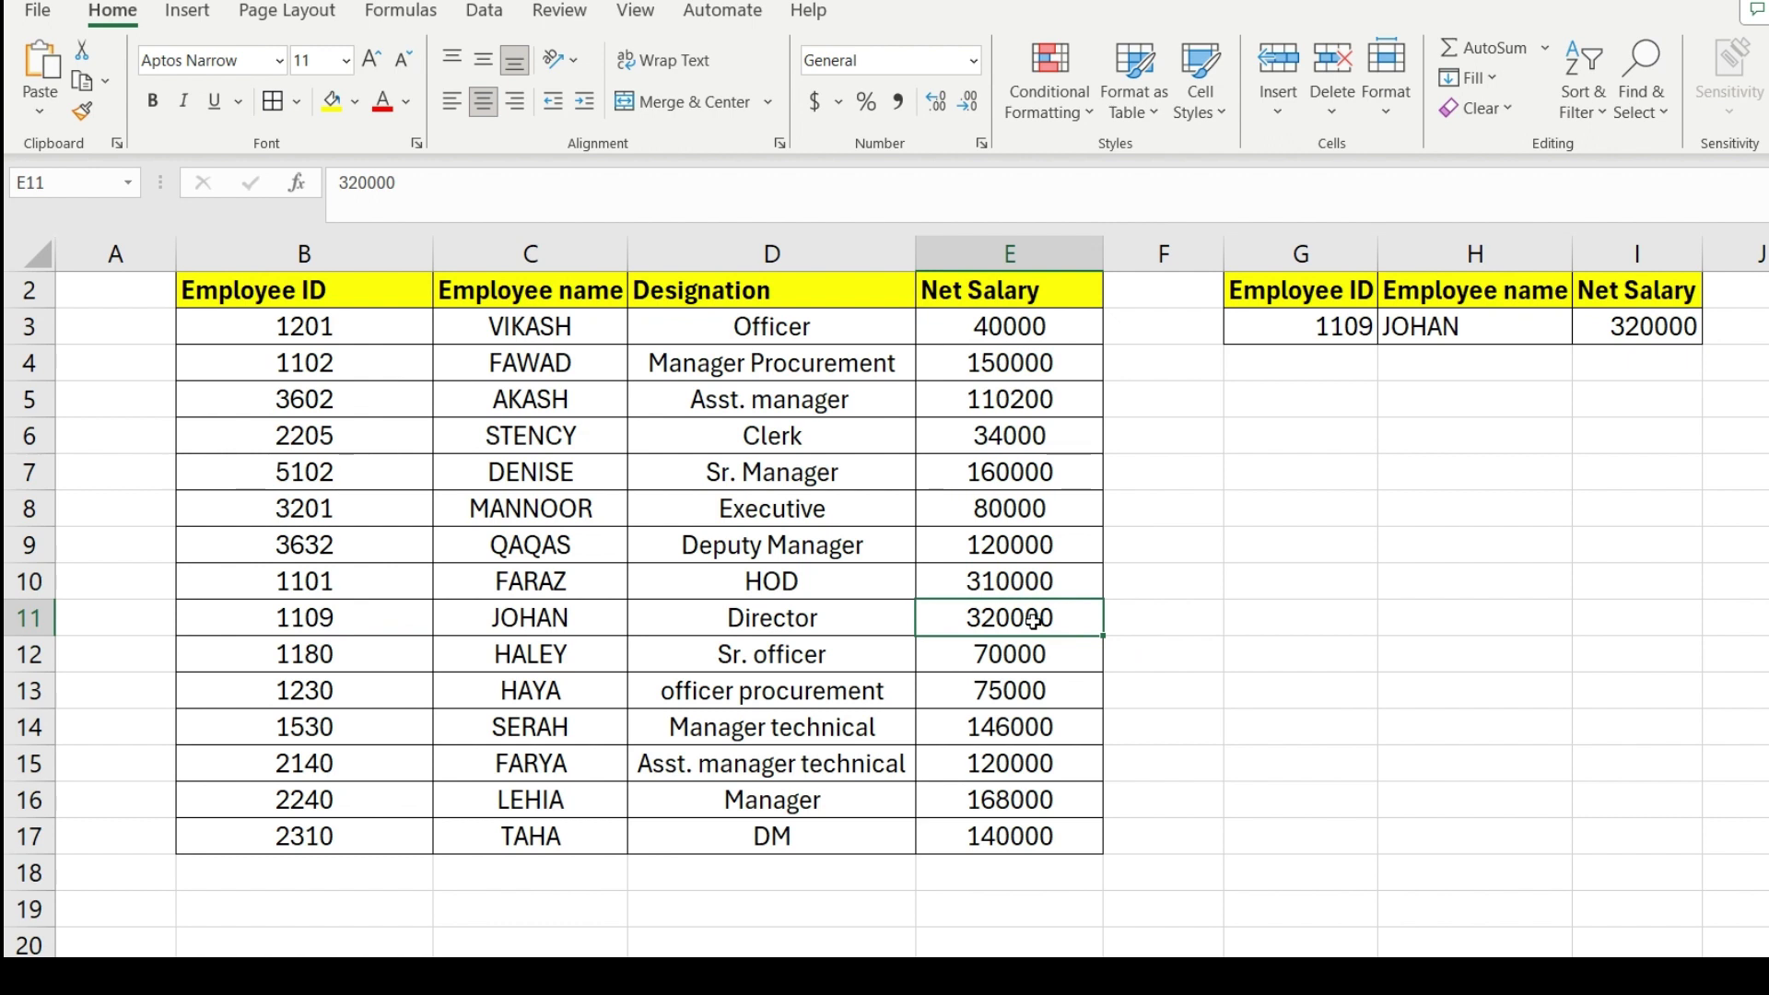
click(1552, 317)
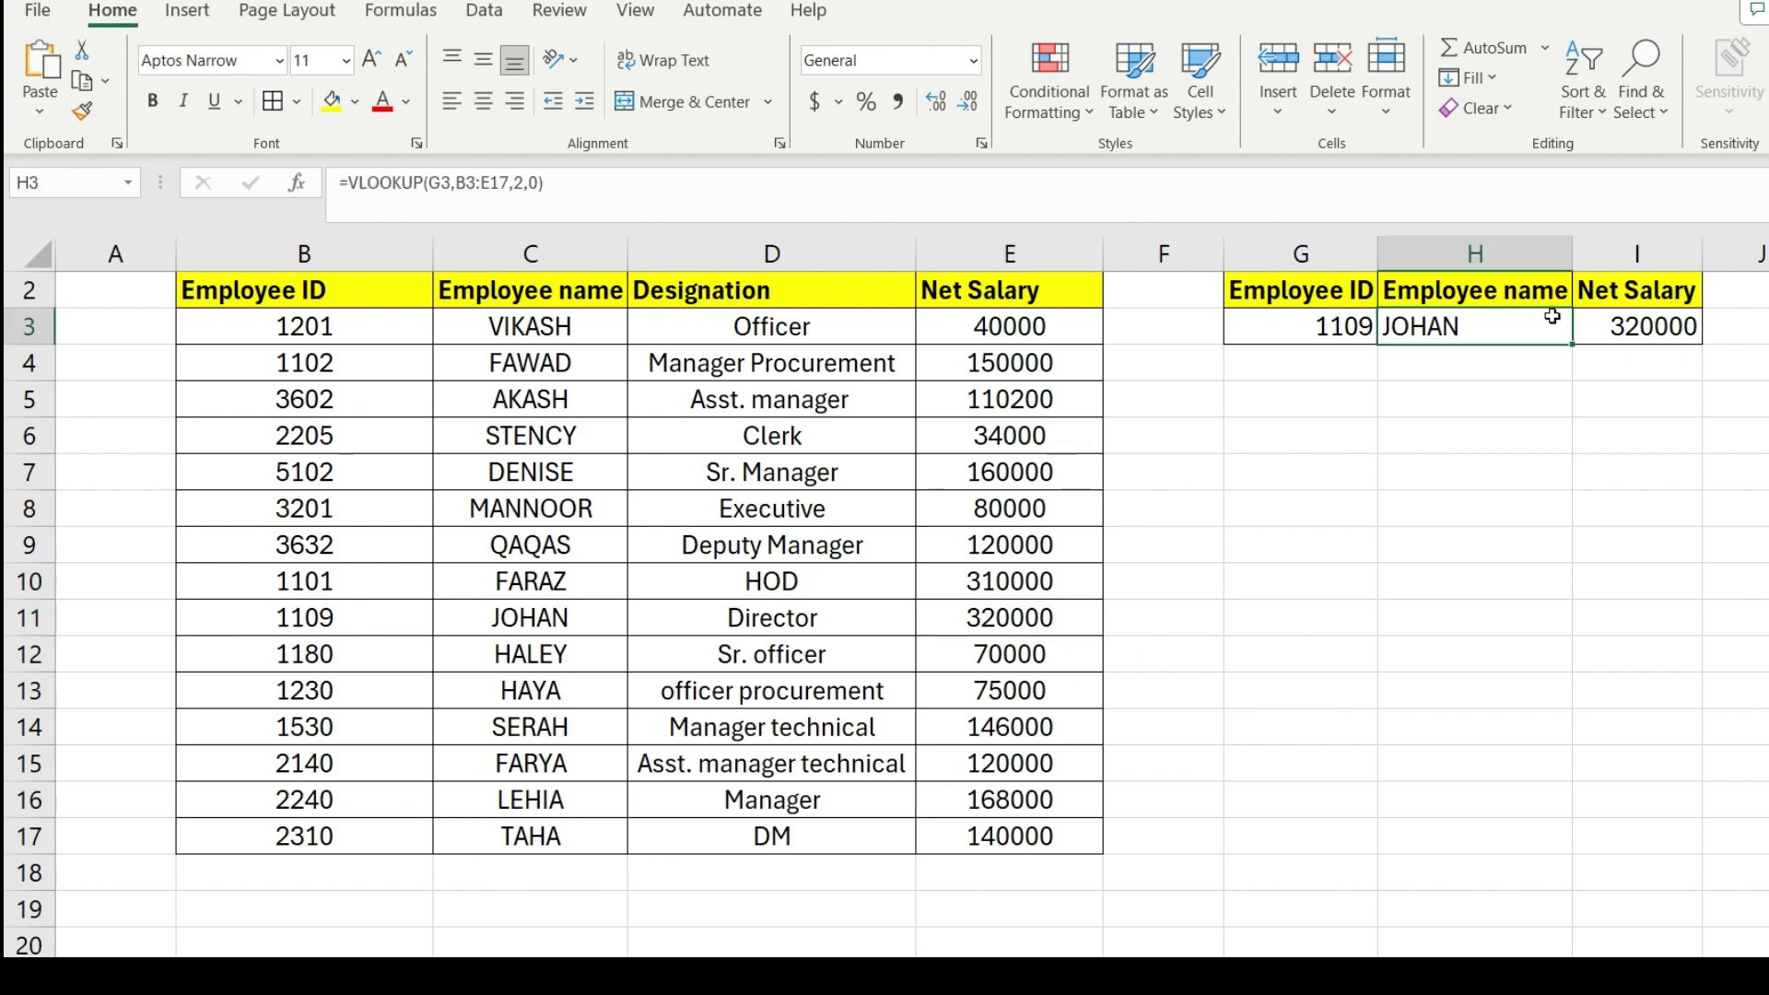